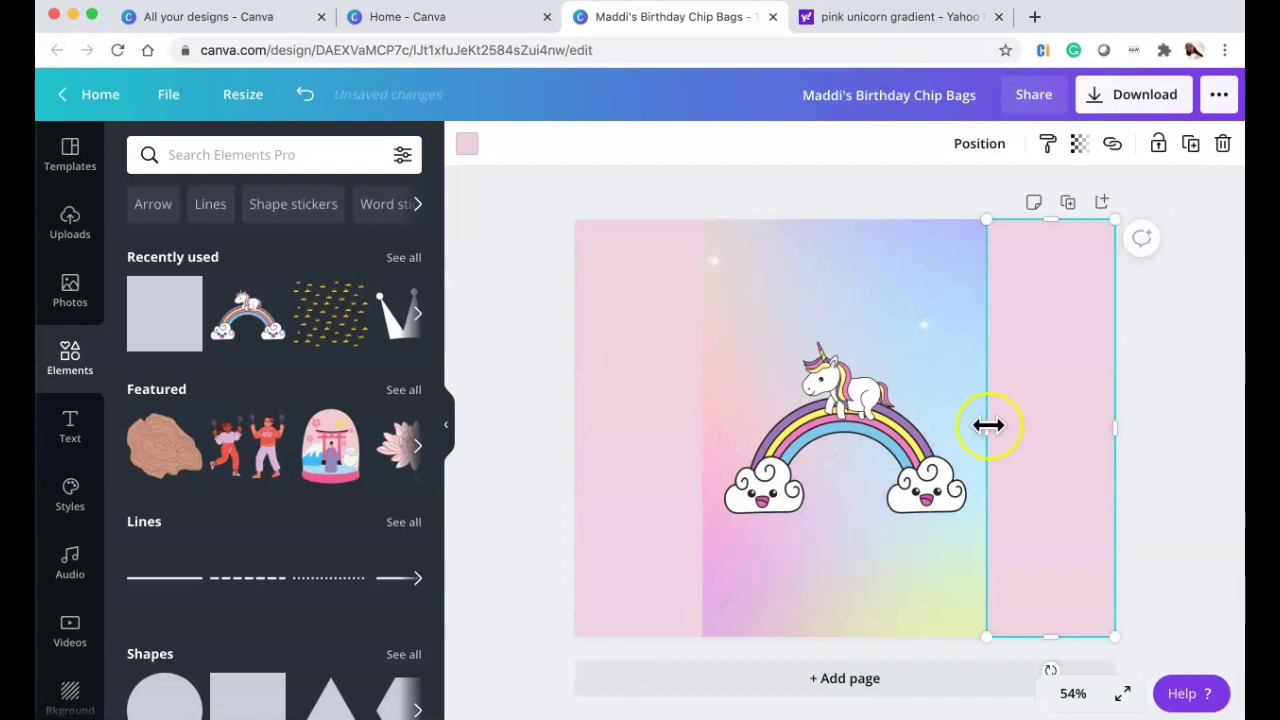
# Fit the pink side panel's inner edge against the gradient background so it fills the page's outer strip
pyautogui.moveTo(984, 427); pyautogui.dragTo(986, 427)
pyautogui.moveTo(1086, 386)
pyautogui.mouseDown()
pyautogui.moveTo(1051, 383)
pyautogui.moveTo(1085, 383)
pyautogui.mouseUp()
pyautogui.click(1171, 443)
# Centre the unicorn rainbow graphic horizontally and vertically on the page
pyautogui.click(841, 466)
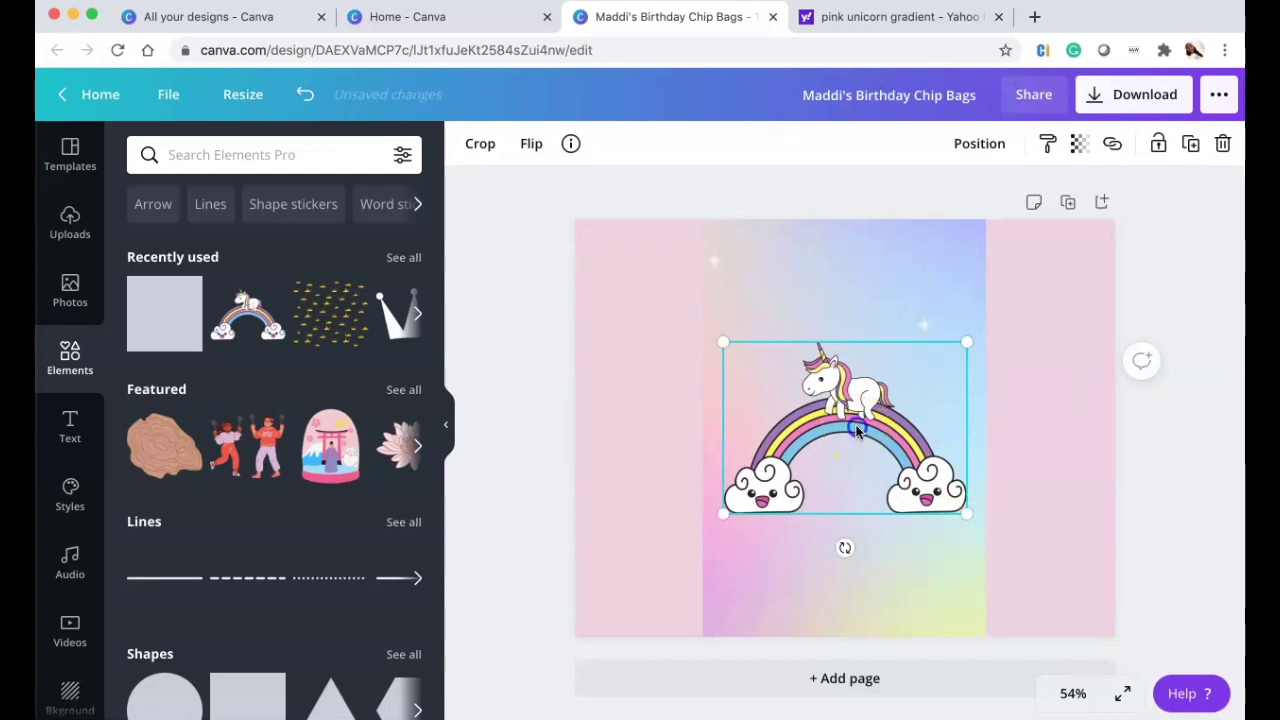
pyautogui.moveTo(857, 430); pyautogui.dragTo(859, 428)
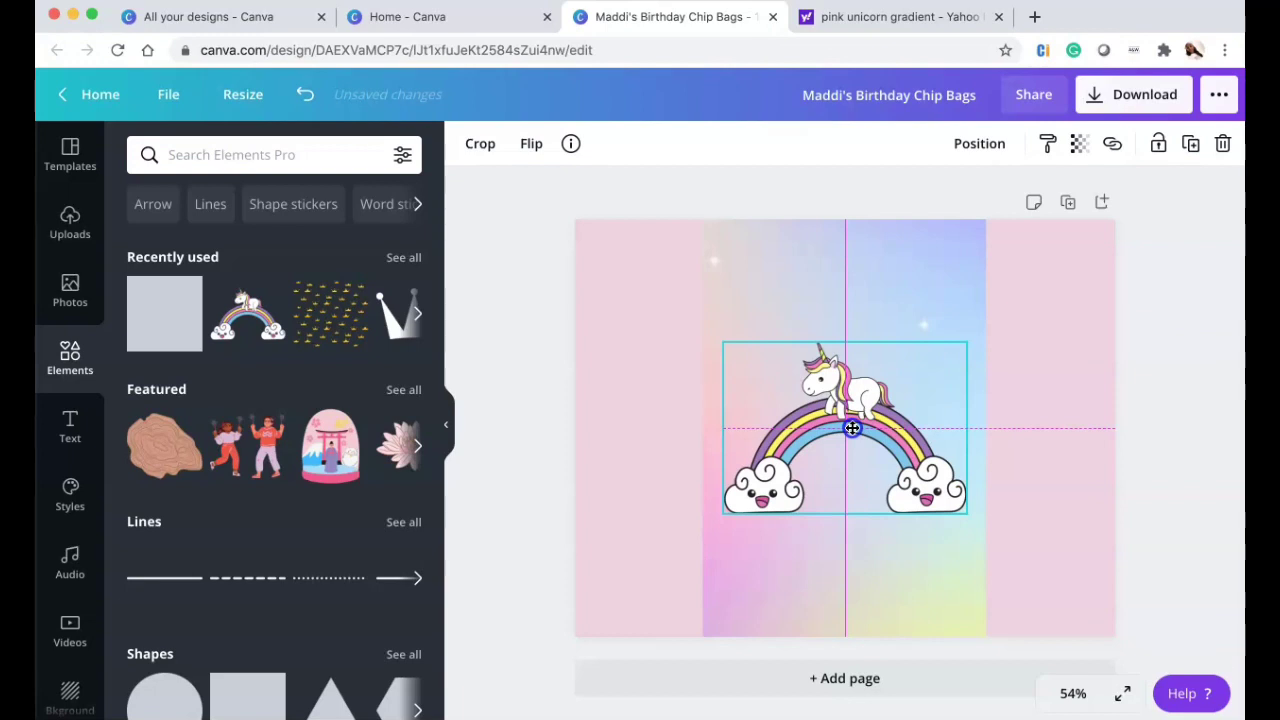
pyautogui.moveTo(852, 428); pyautogui.dragTo(849, 428)
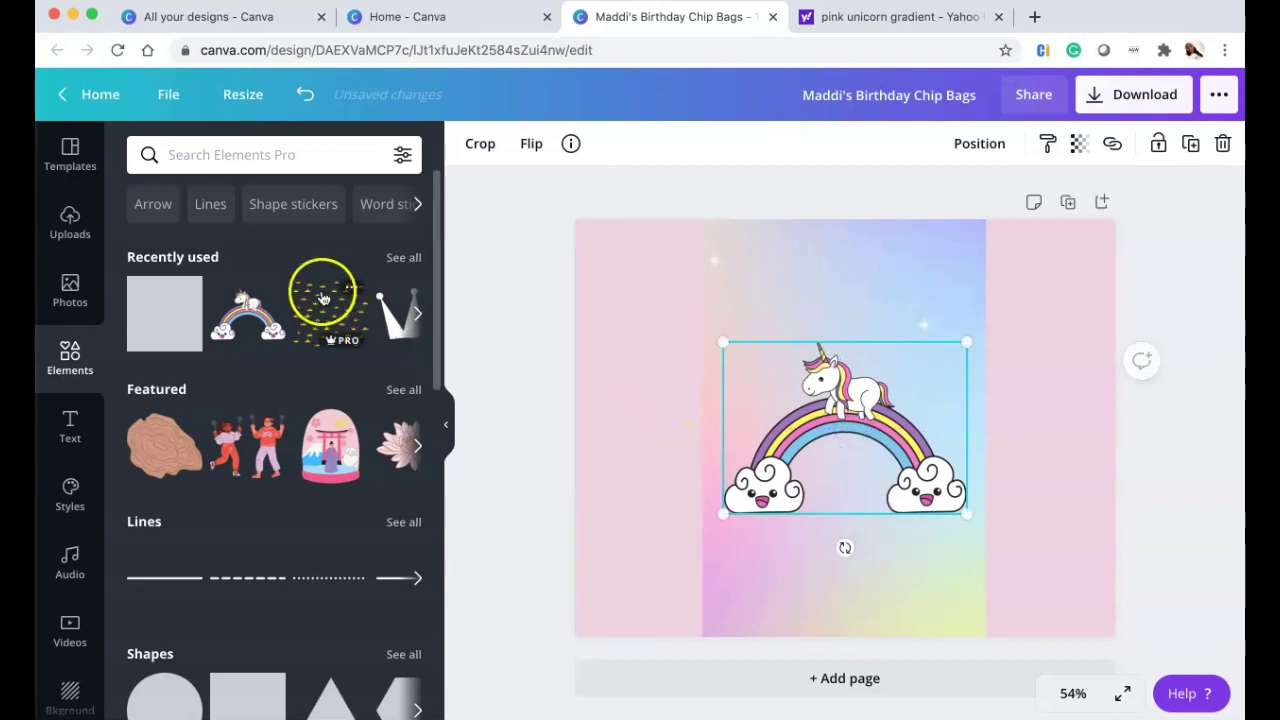
# Add the uploaded photo of the girl in the fur coat and remove its background with Background Remover
pyautogui.scroll(-3, 228, 297)
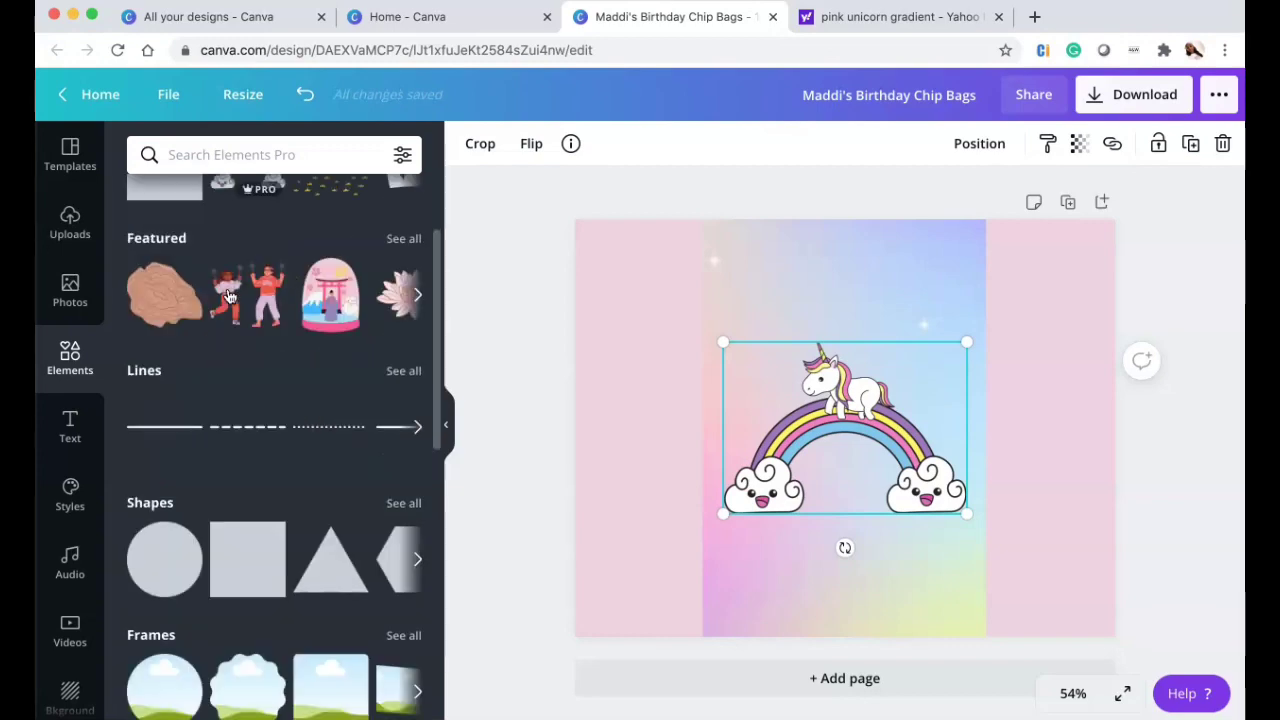
pyautogui.scroll(3, 228, 297)
pyautogui.click(85, 230)
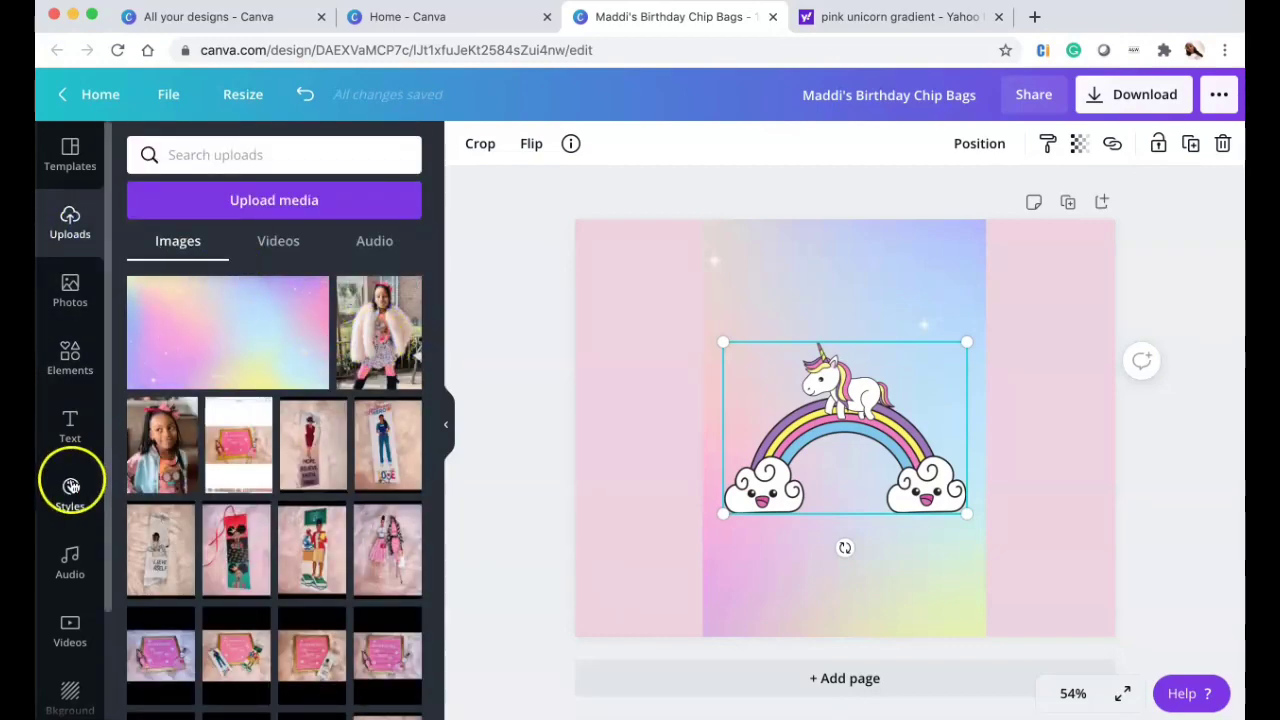
pyautogui.click(395, 350)
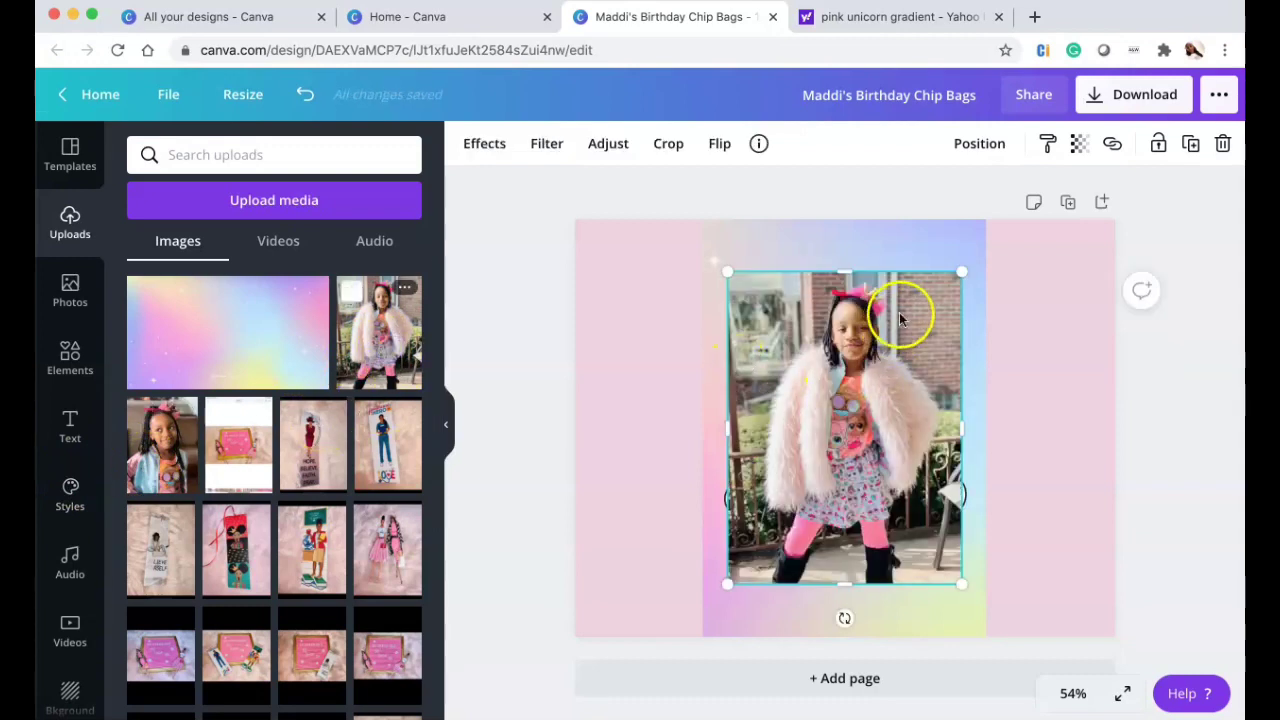
pyautogui.click(475, 144)
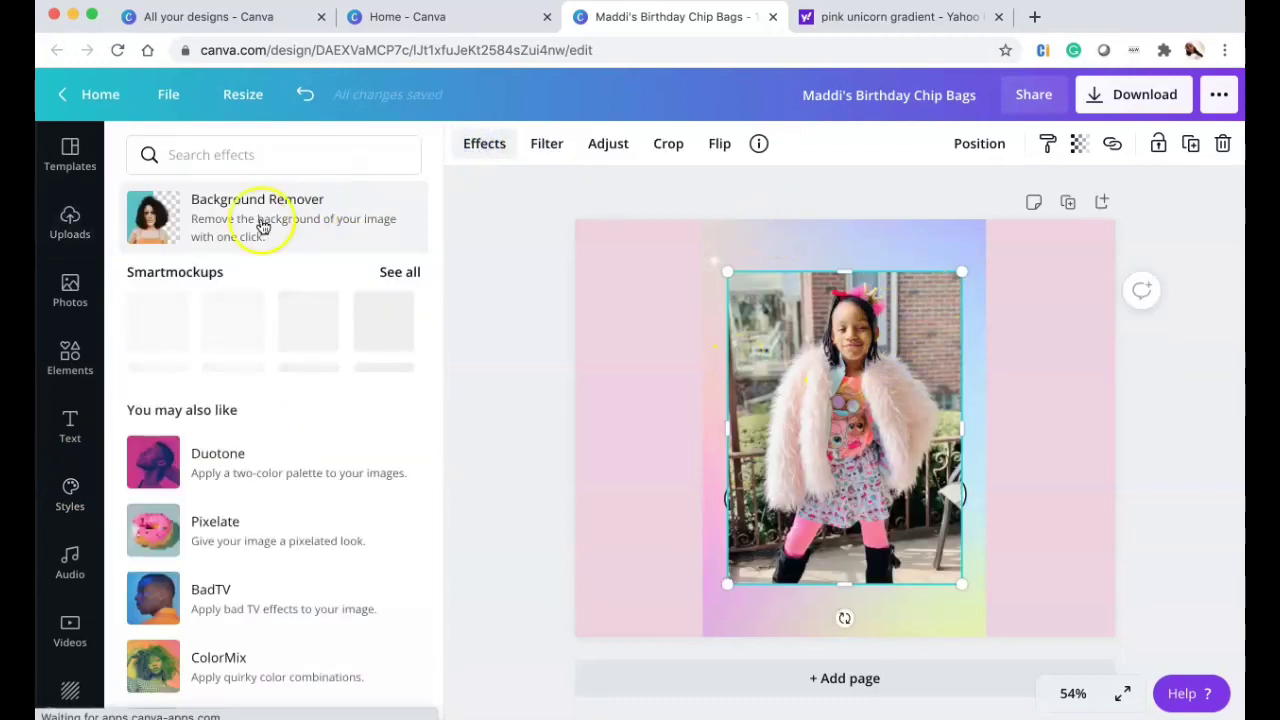
pyautogui.click(250, 225)
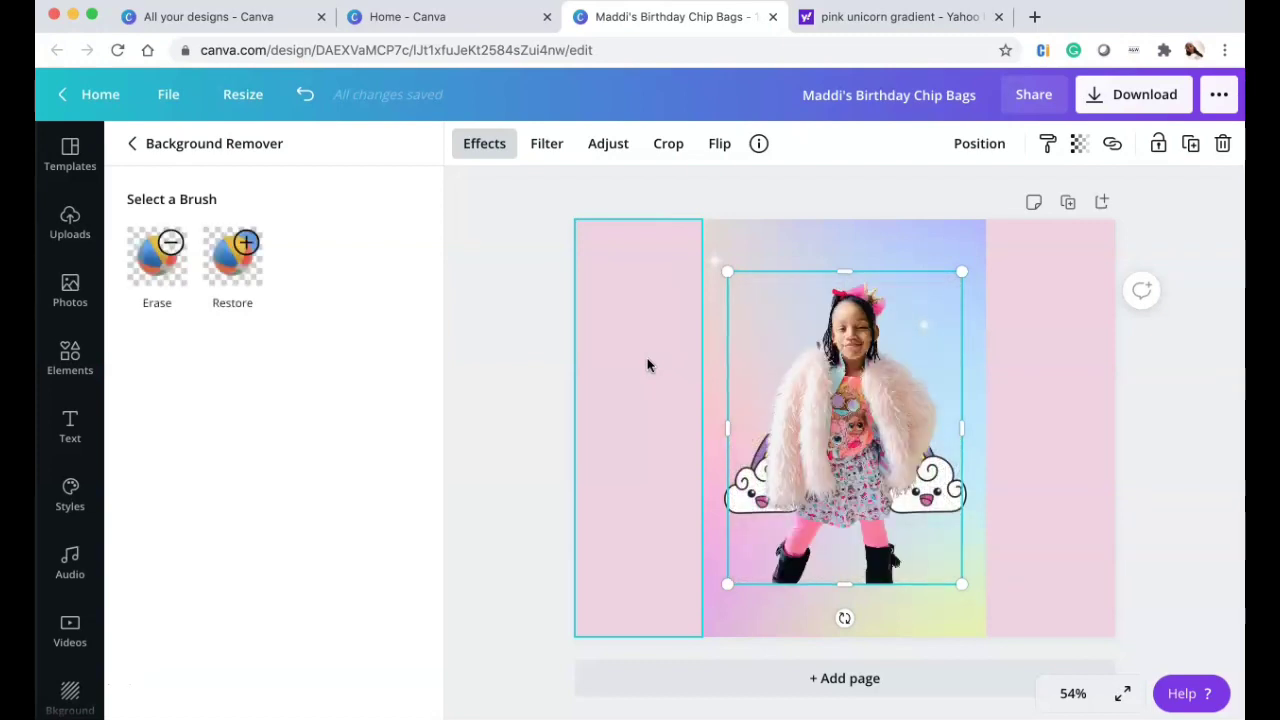
# Shrink the girl's cutout photo and place it centred beneath the rainbow arch, between the two clouds
pyautogui.click(759, 323)
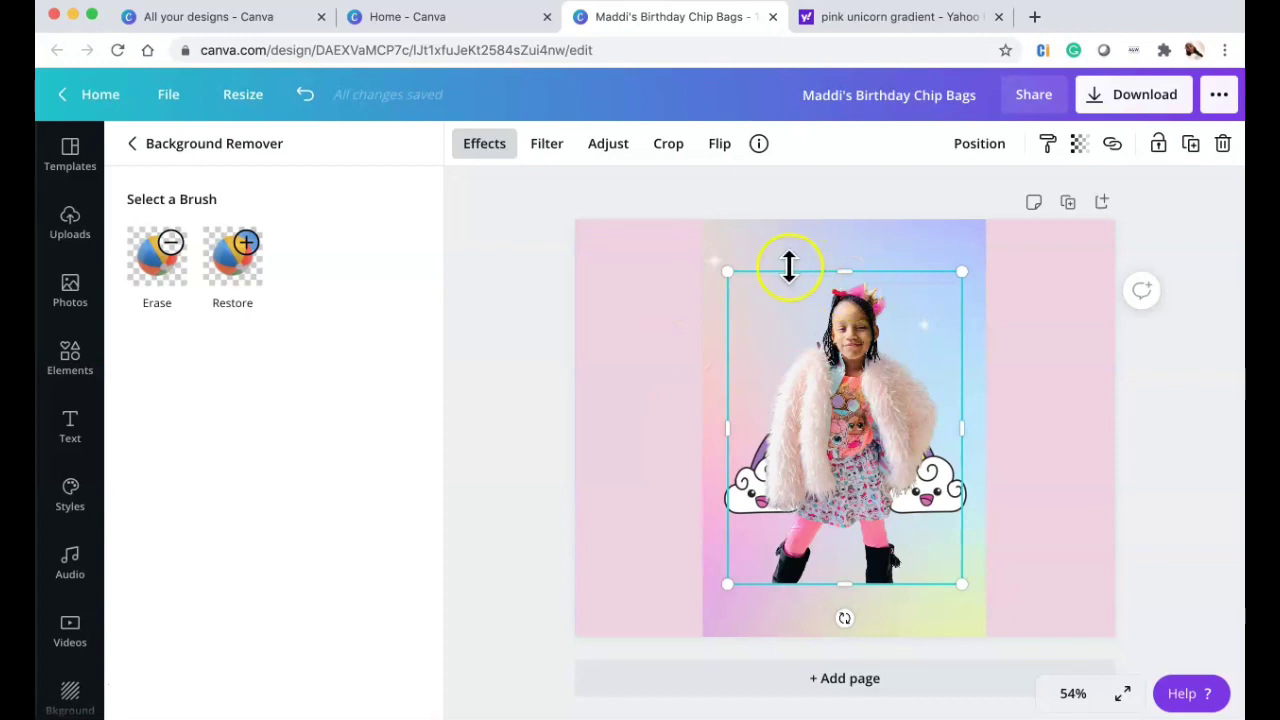
pyautogui.moveTo(776, 279); pyautogui.dragTo(873, 293)
pyautogui.click(876, 431)
pyautogui.moveTo(880, 470); pyautogui.dragTo(844, 523)
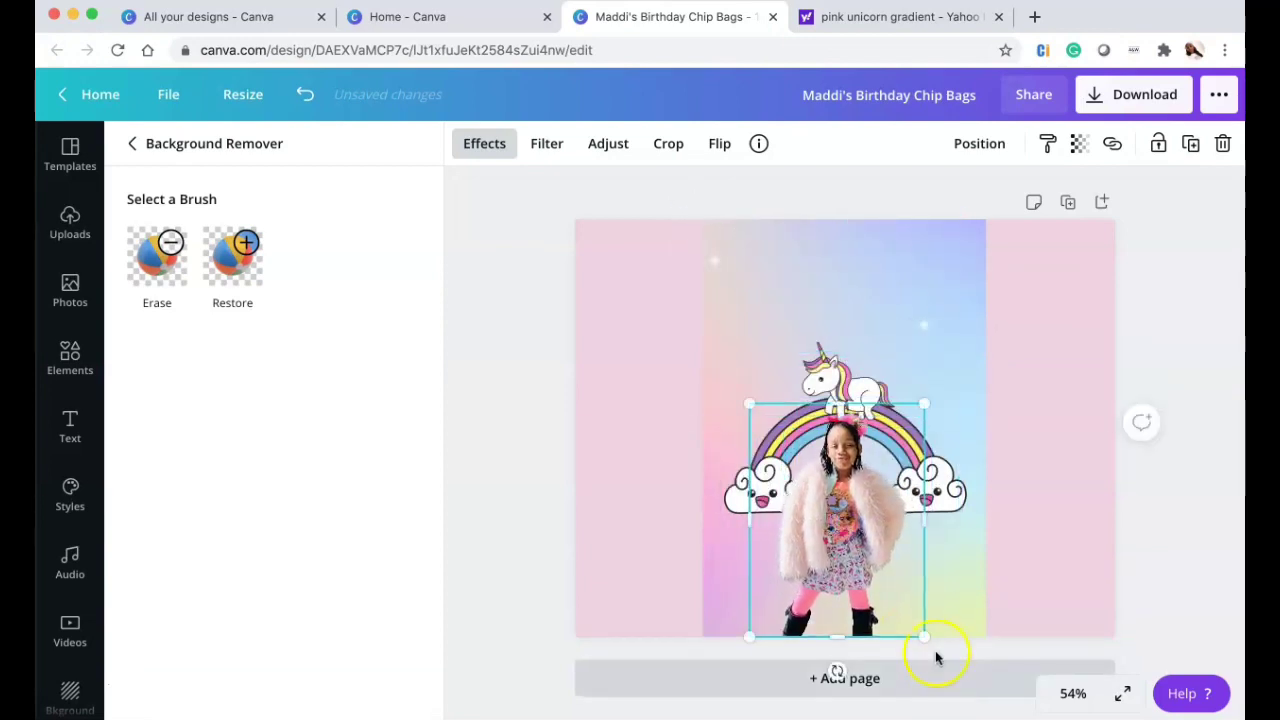
pyautogui.moveTo(922, 634); pyautogui.dragTo(917, 580)
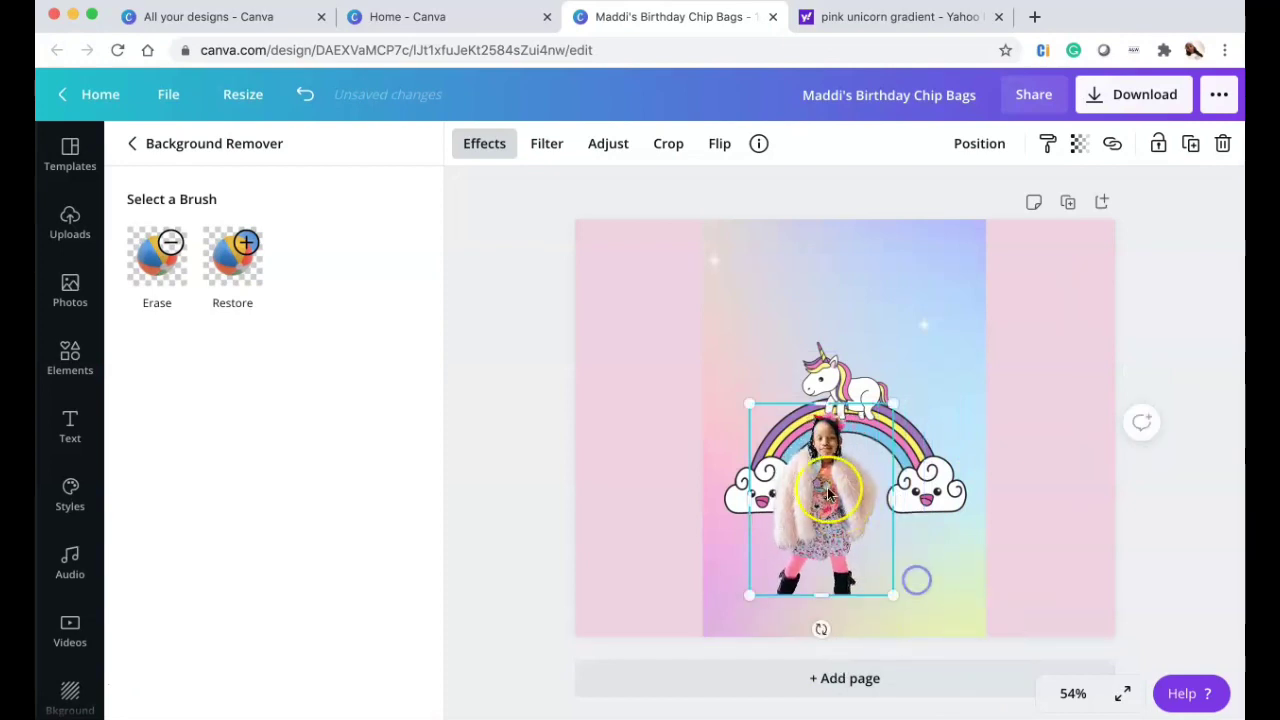
pyautogui.moveTo(821, 485); pyautogui.dragTo(846, 510)
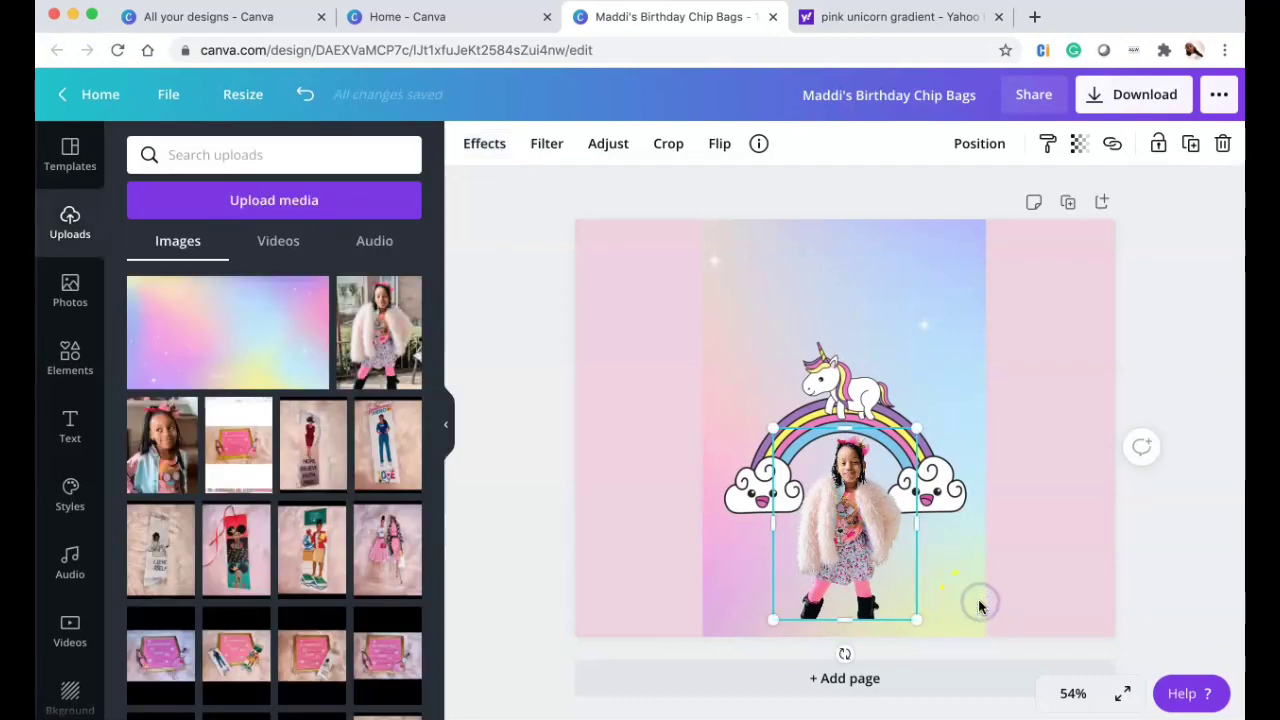
pyautogui.click(692, 410)
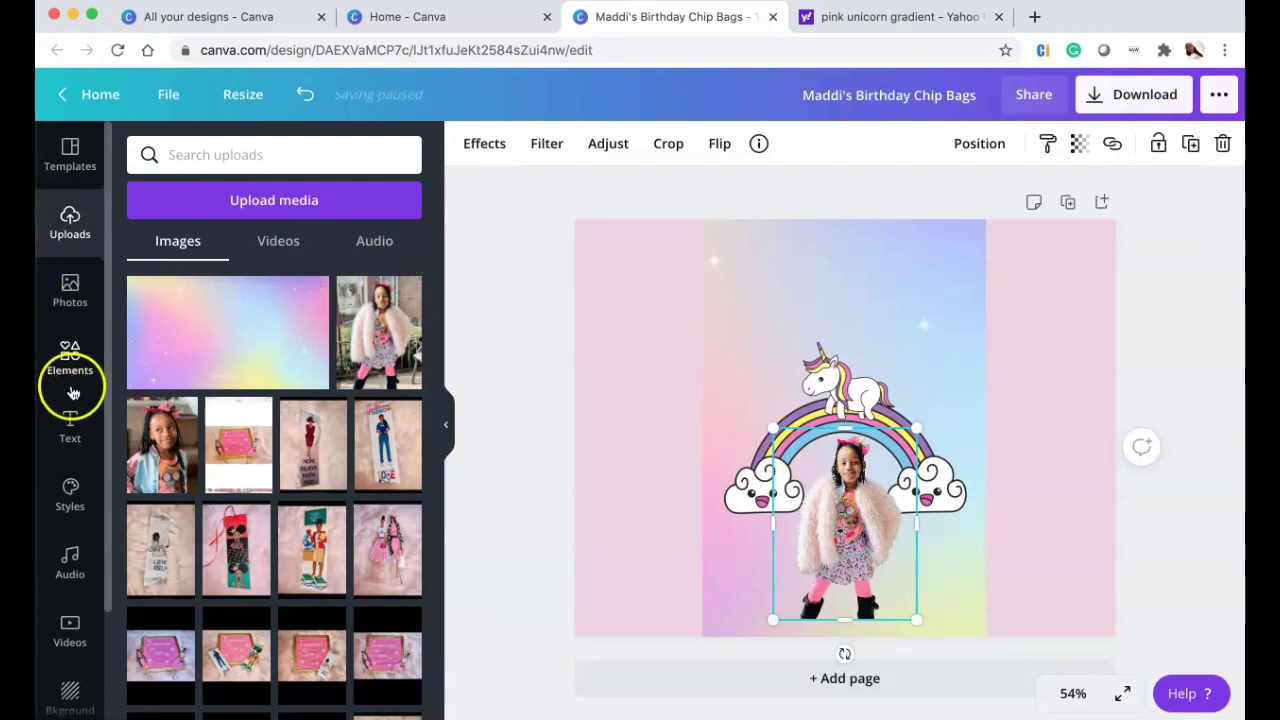
# Add the "FEELIN' CUTE" font combination and replace its first line with "HAPPY"
pyautogui.click(70, 424)
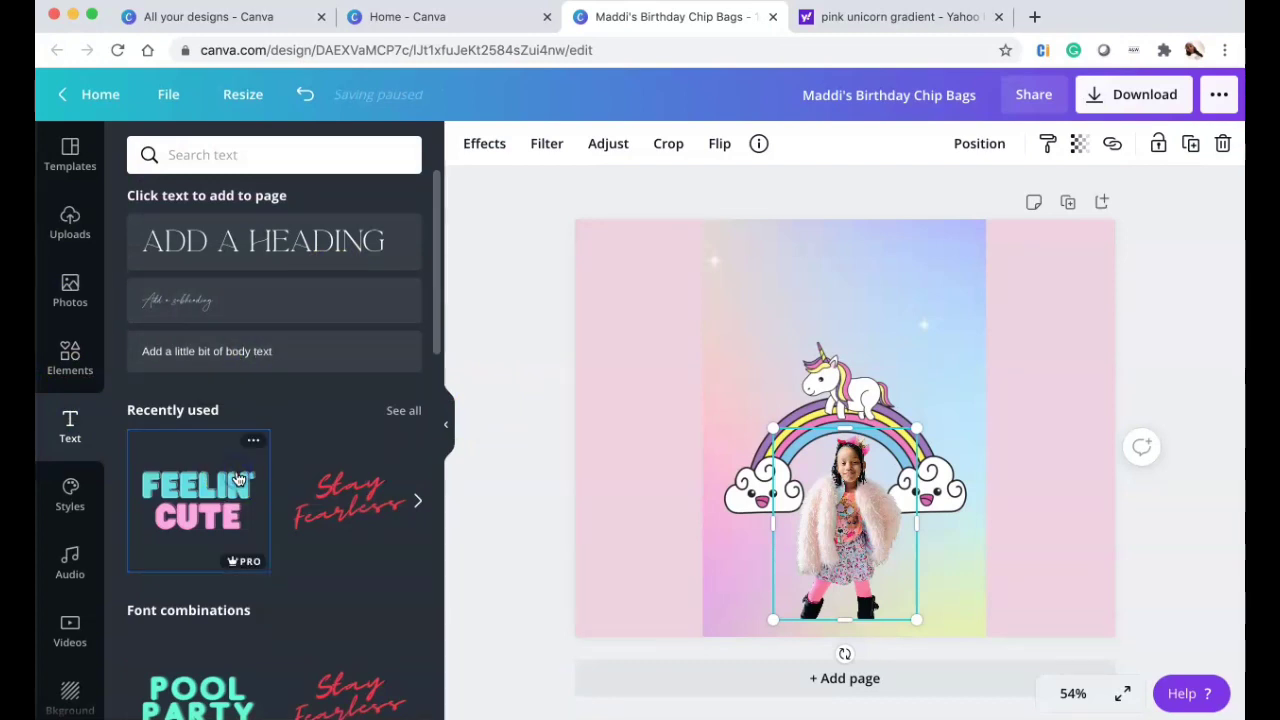
pyautogui.click(238, 480)
pyautogui.click(848, 375)
pyautogui.click(848, 375)
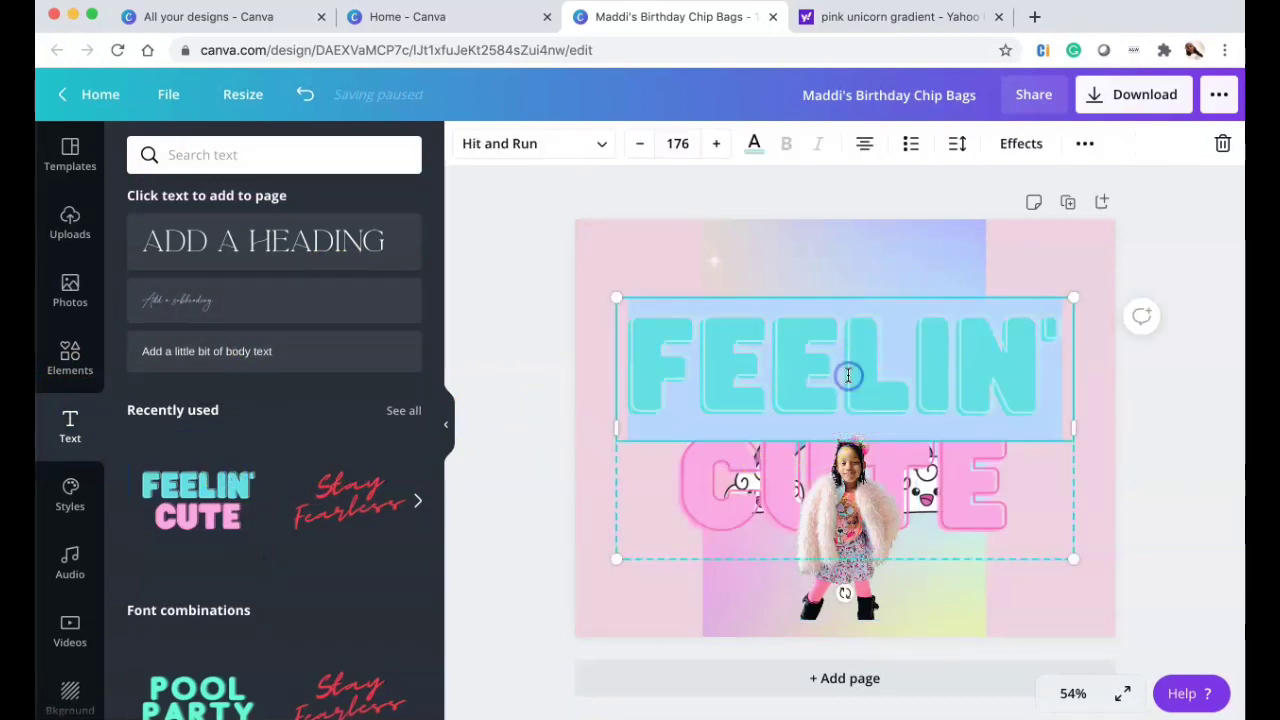
pyautogui.write('HAPPY')
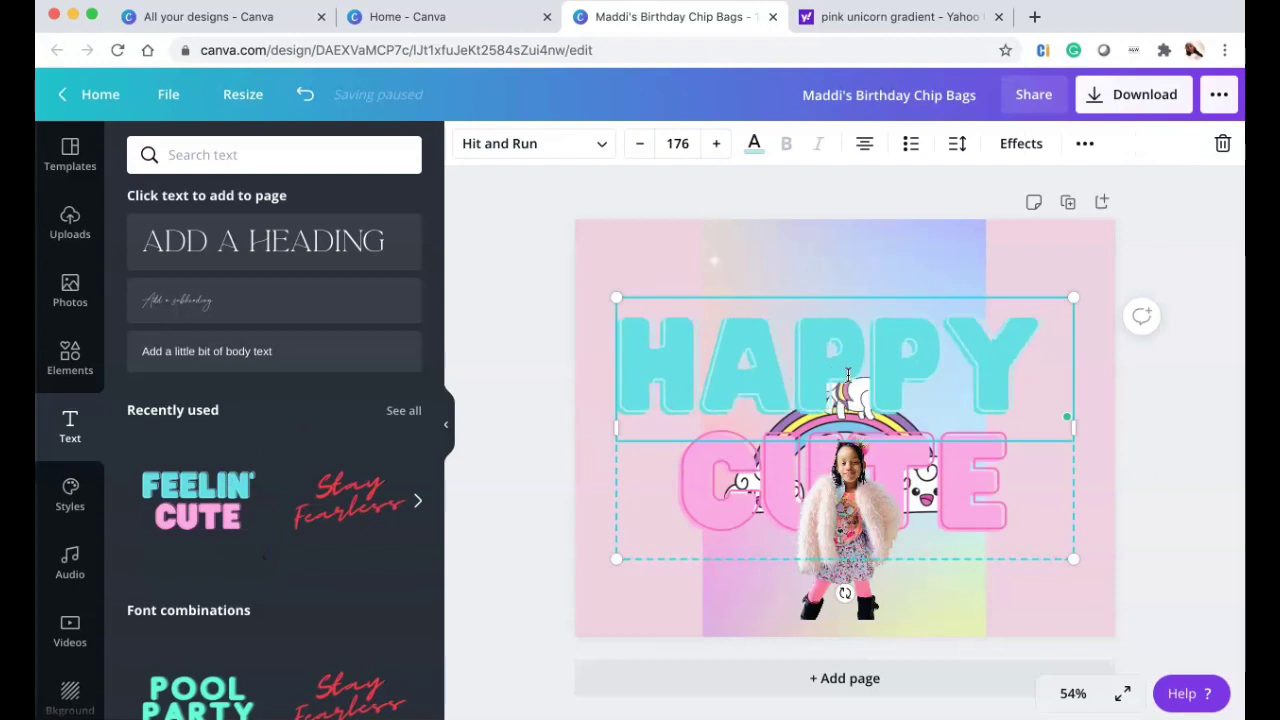
# Replace the word "CUTE" in the text group with "8TH BIRTHDAY"
pyautogui.click(948, 532)
pyautogui.click(958, 503)
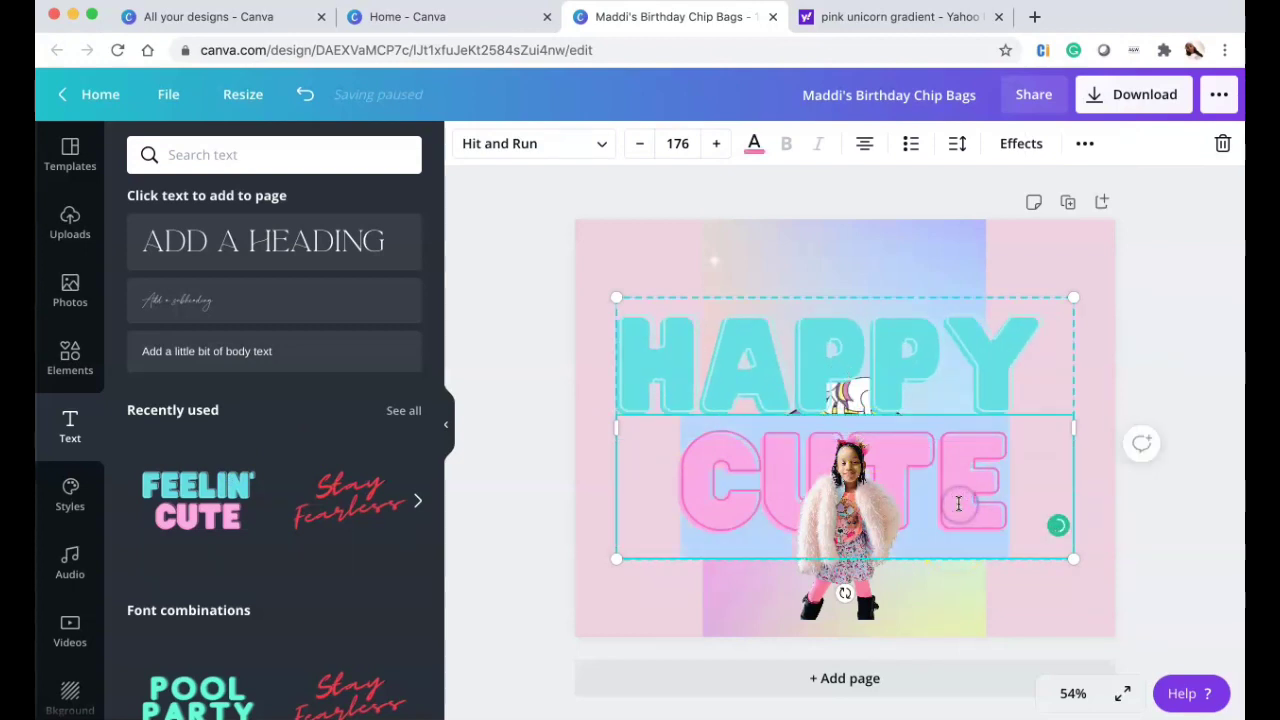
pyautogui.write('8TH')
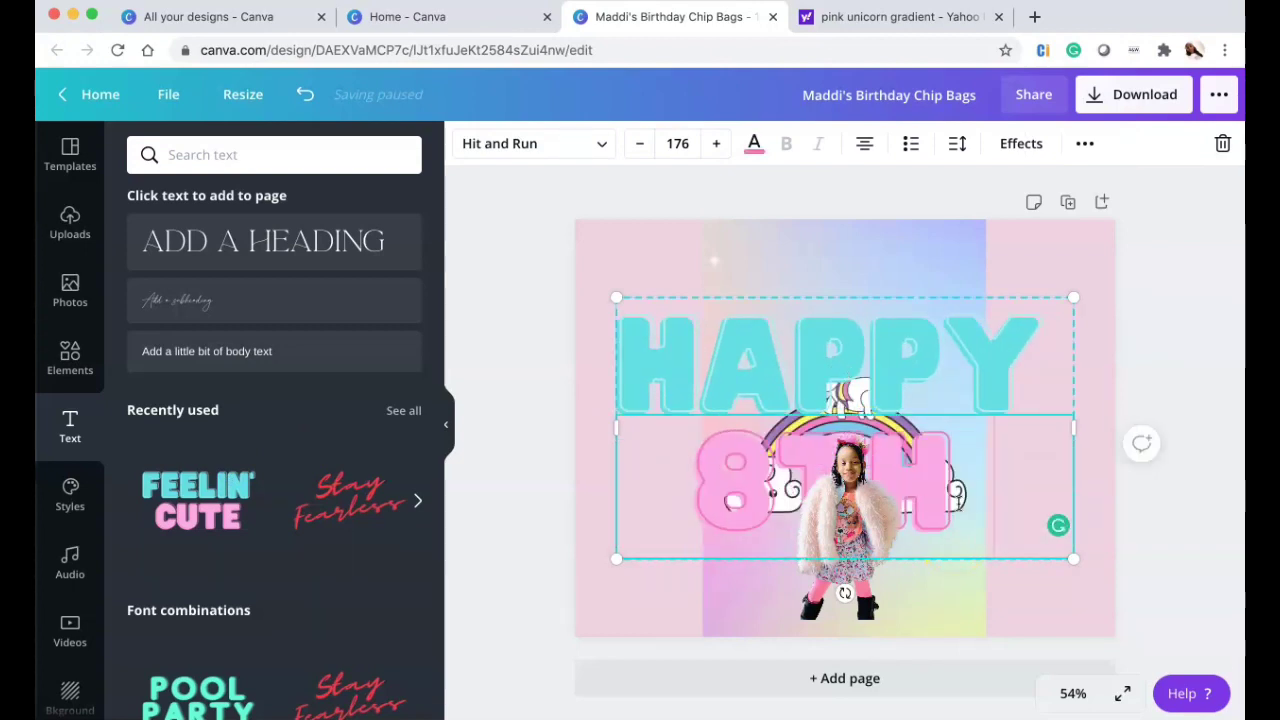
pyautogui.write(' BIRTHDAY')
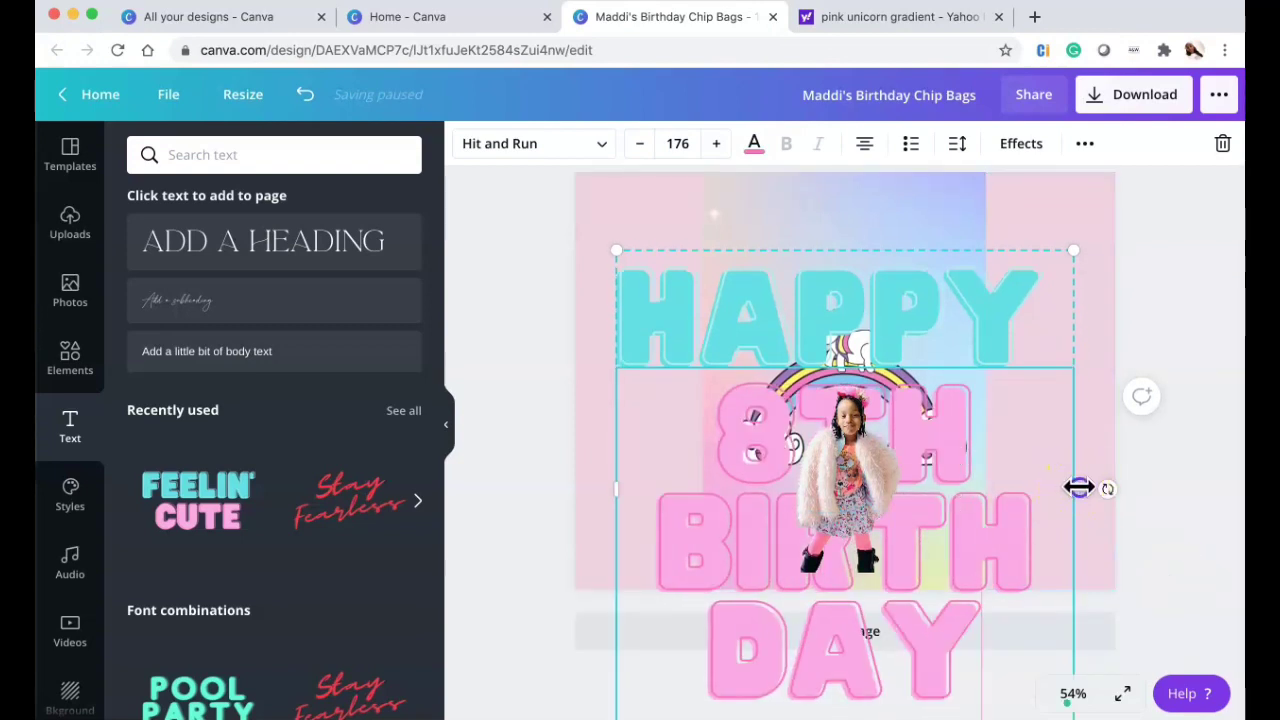
# Try widening the birthday text group and repositioning it higher on the page
pyautogui.moveTo(1079, 488); pyautogui.dragTo(1243, 440)
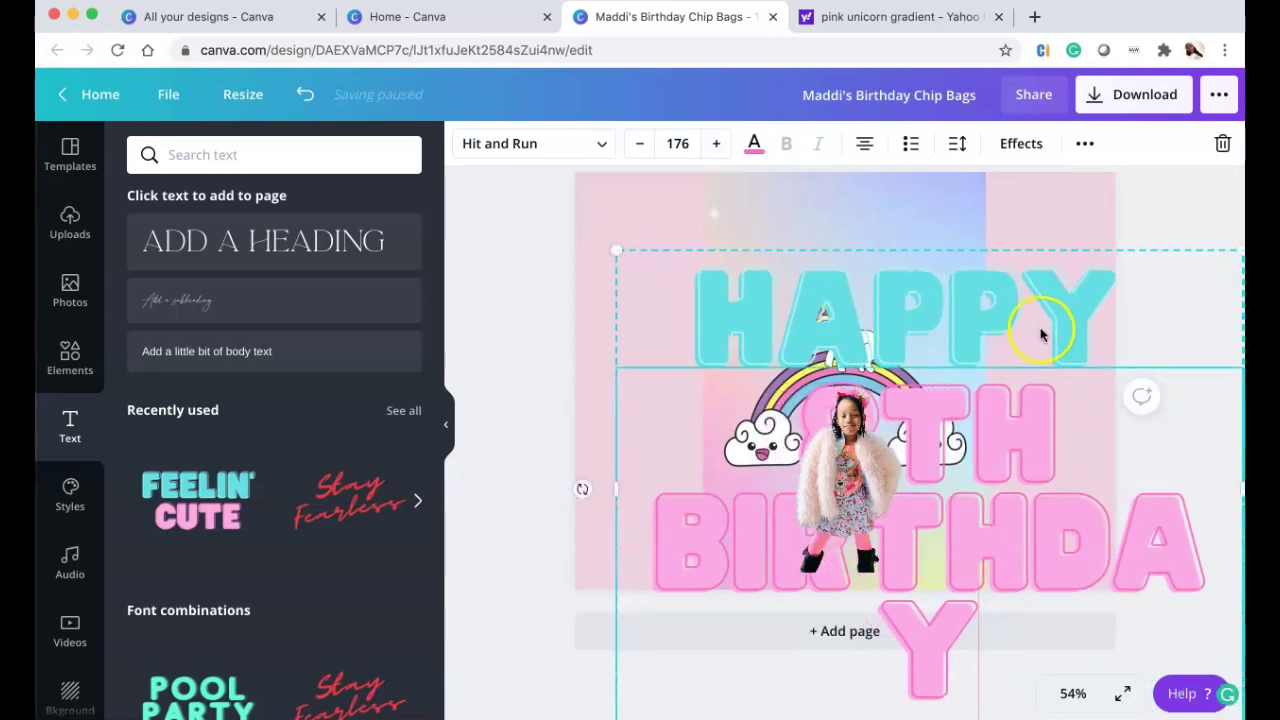
pyautogui.moveTo(1040, 335); pyautogui.dragTo(831, 266)
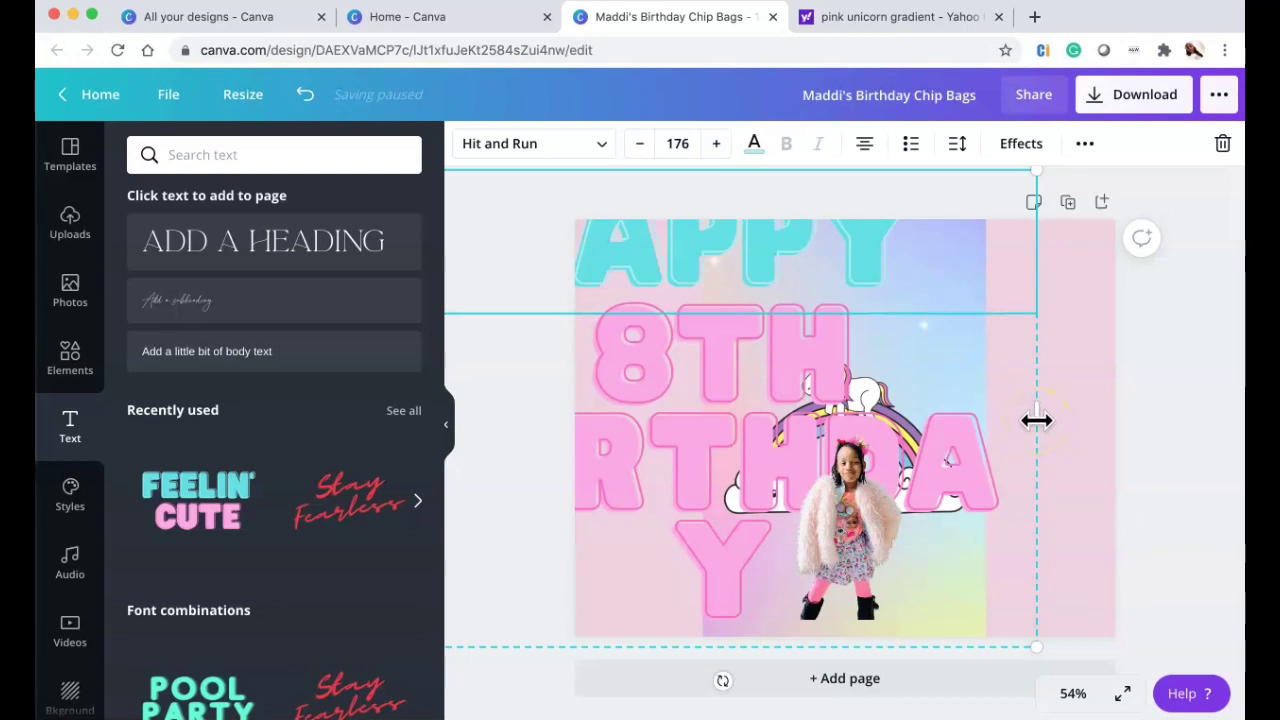
pyautogui.press('super+z')
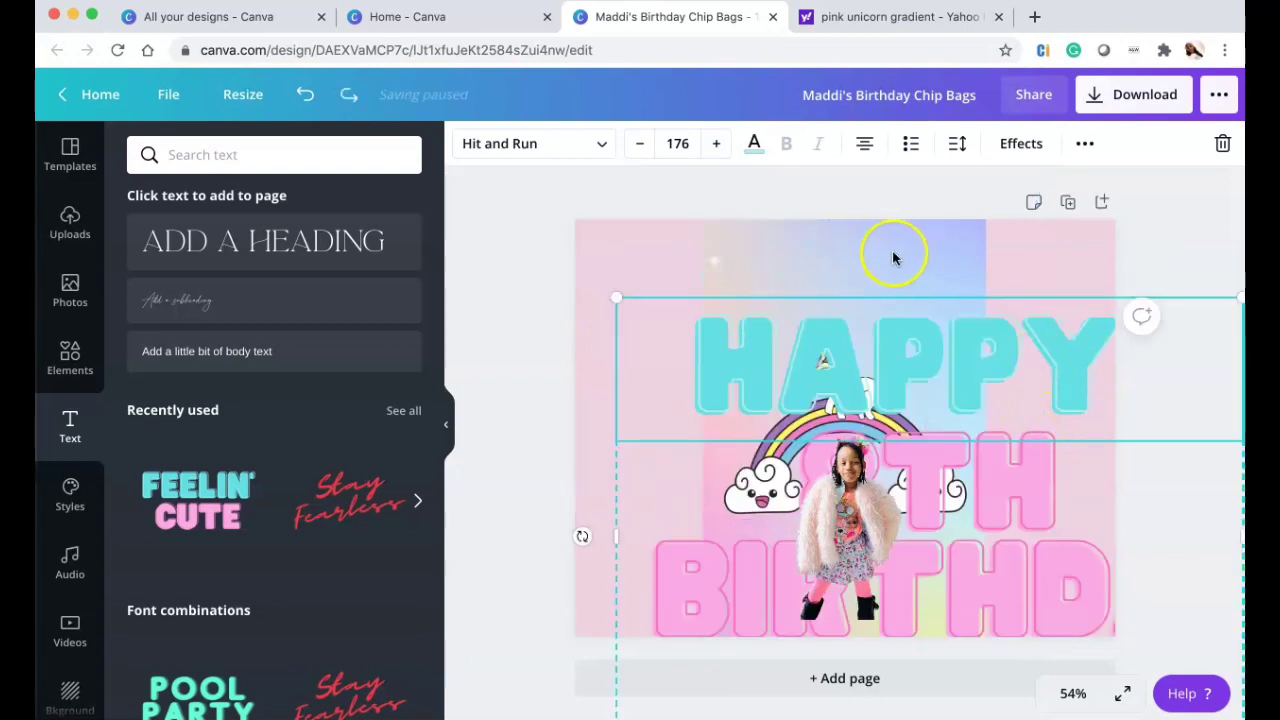
pyautogui.click(347, 97)
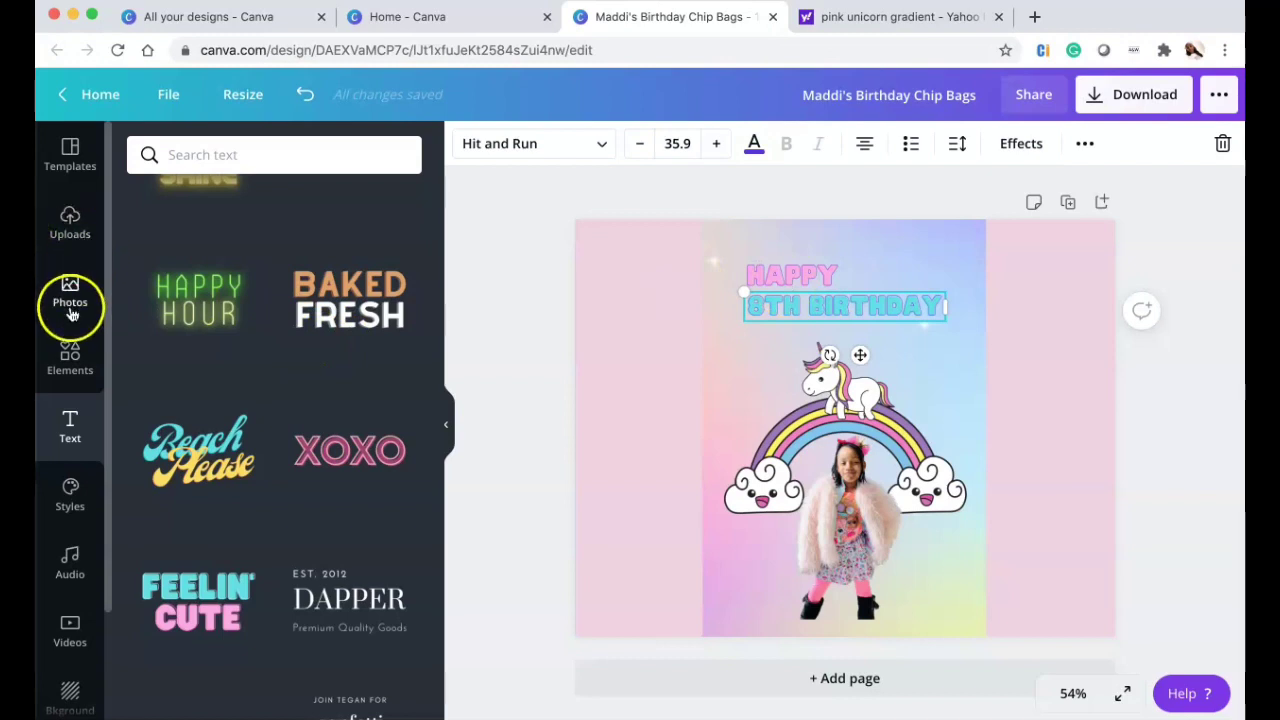
# Add a square, stretch it to the full page width of 11, increase its height, and shift it down over the artwork
pyautogui.click(68, 356)
pyautogui.click(164, 305)
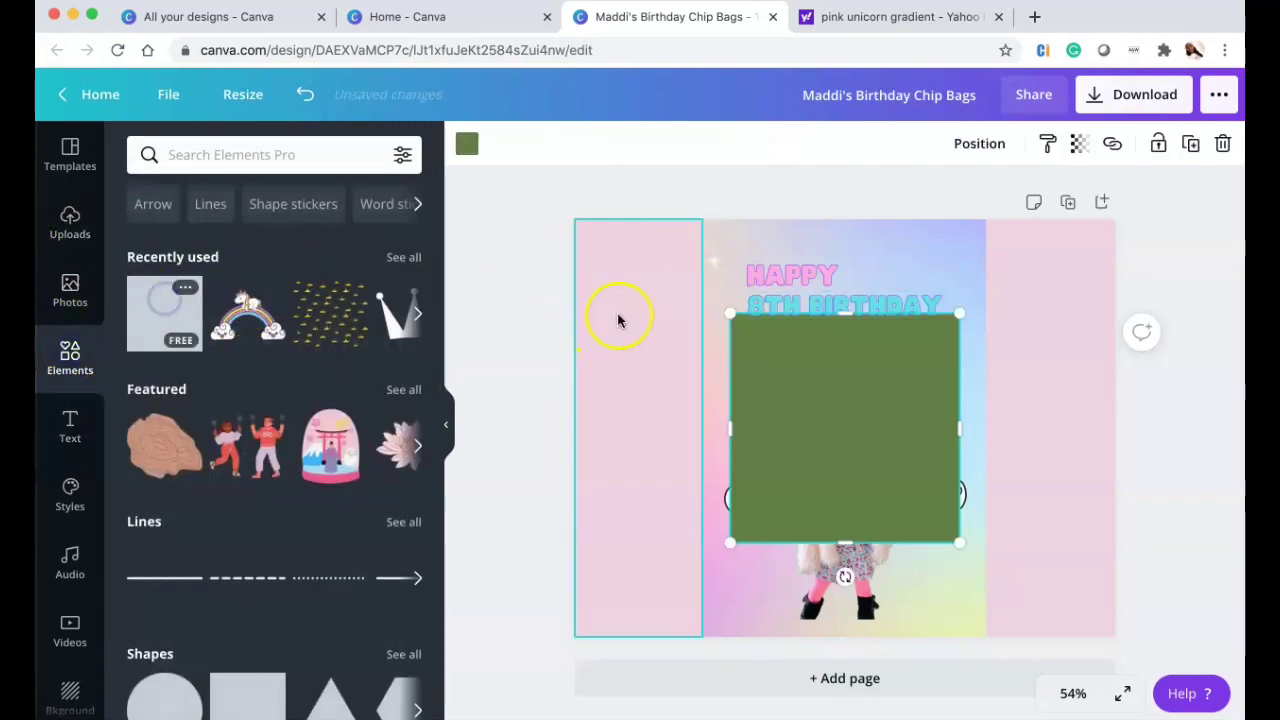
pyautogui.moveTo(736, 425); pyautogui.dragTo(575, 425)
pyautogui.moveTo(960, 428); pyautogui.dragTo(1116, 422)
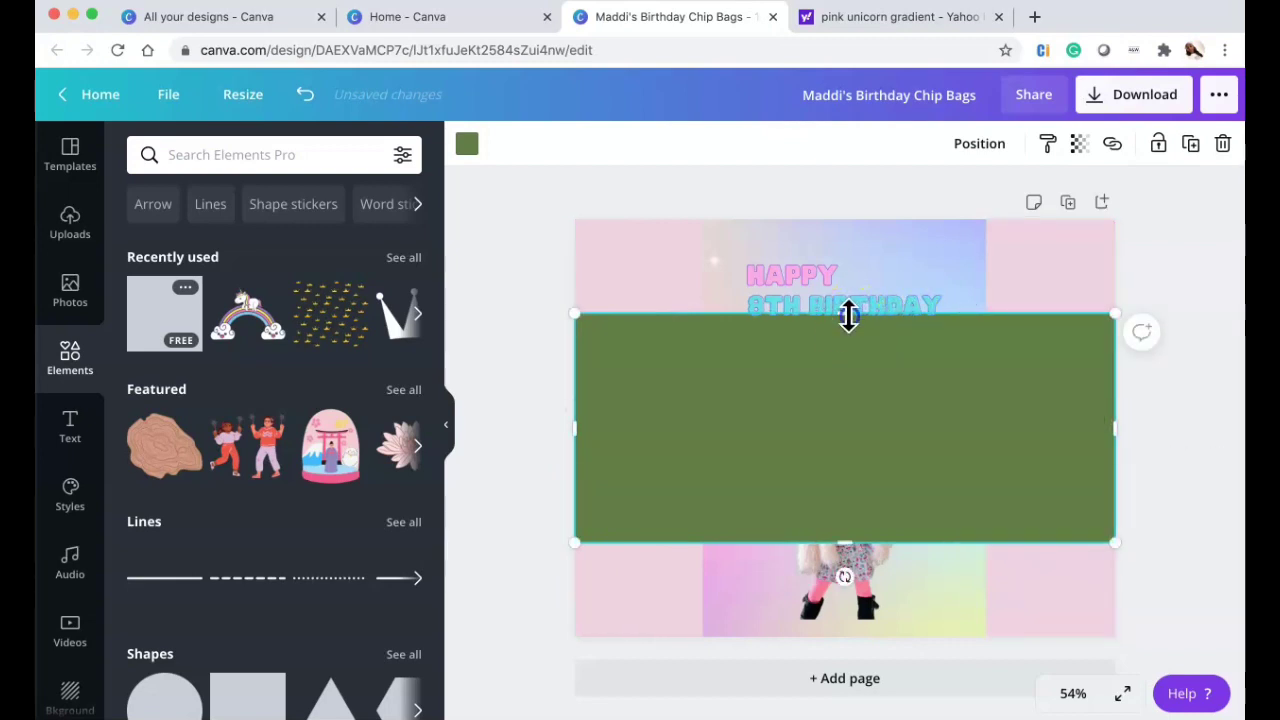
pyautogui.moveTo(849, 314); pyautogui.dragTo(849, 247)
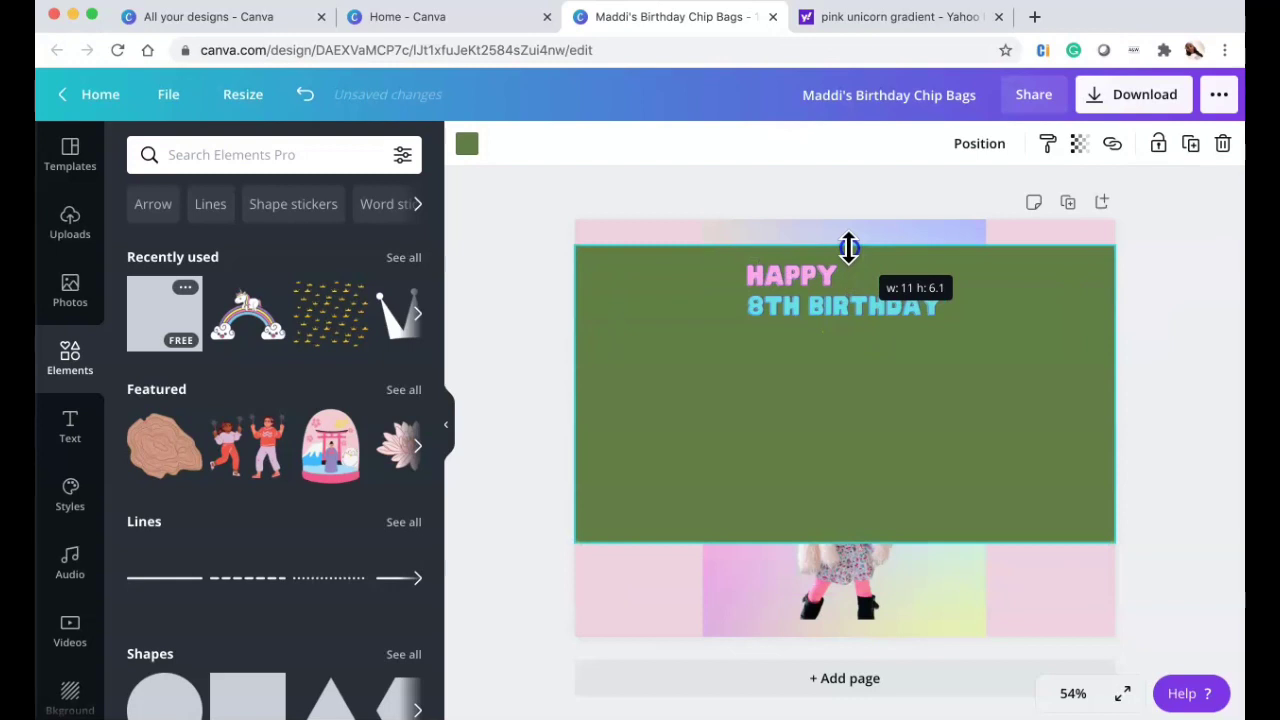
pyautogui.moveTo(851, 541); pyautogui.dragTo(851, 600)
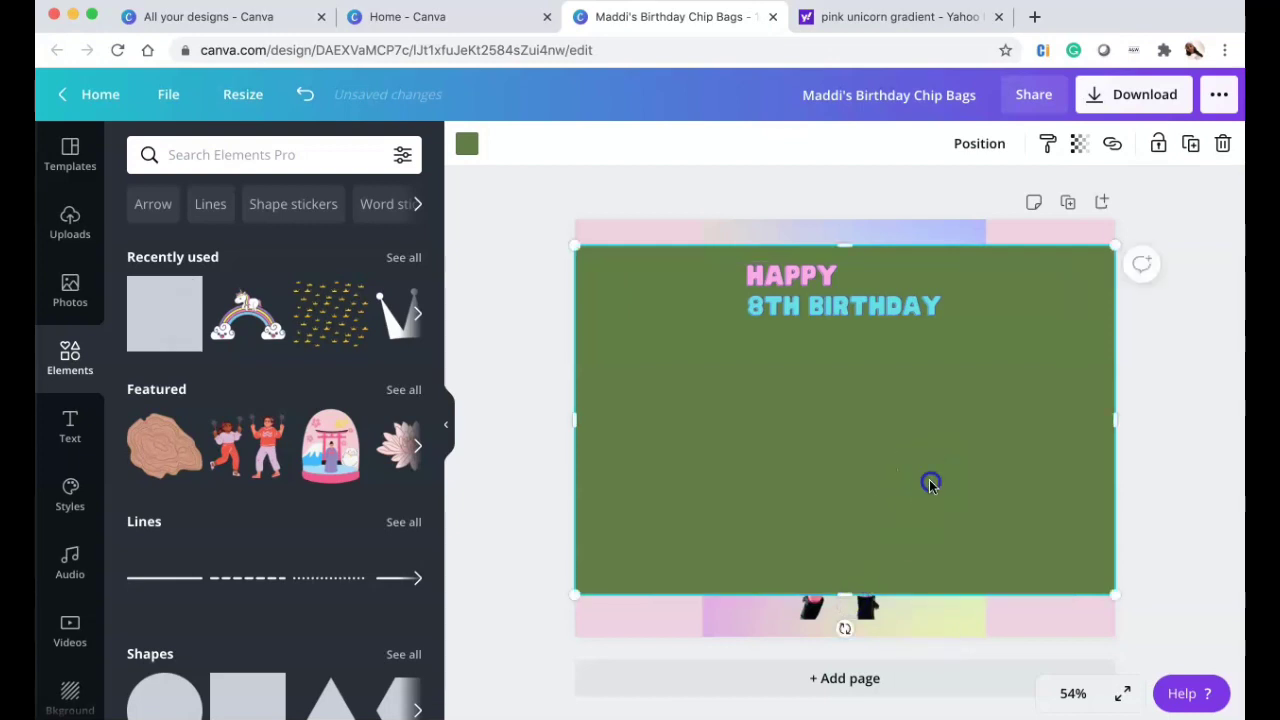
pyautogui.moveTo(929, 480)
pyautogui.mouseDown()
pyautogui.moveTo(929, 500)
pyautogui.moveTo(930, 478)
pyautogui.mouseUp()
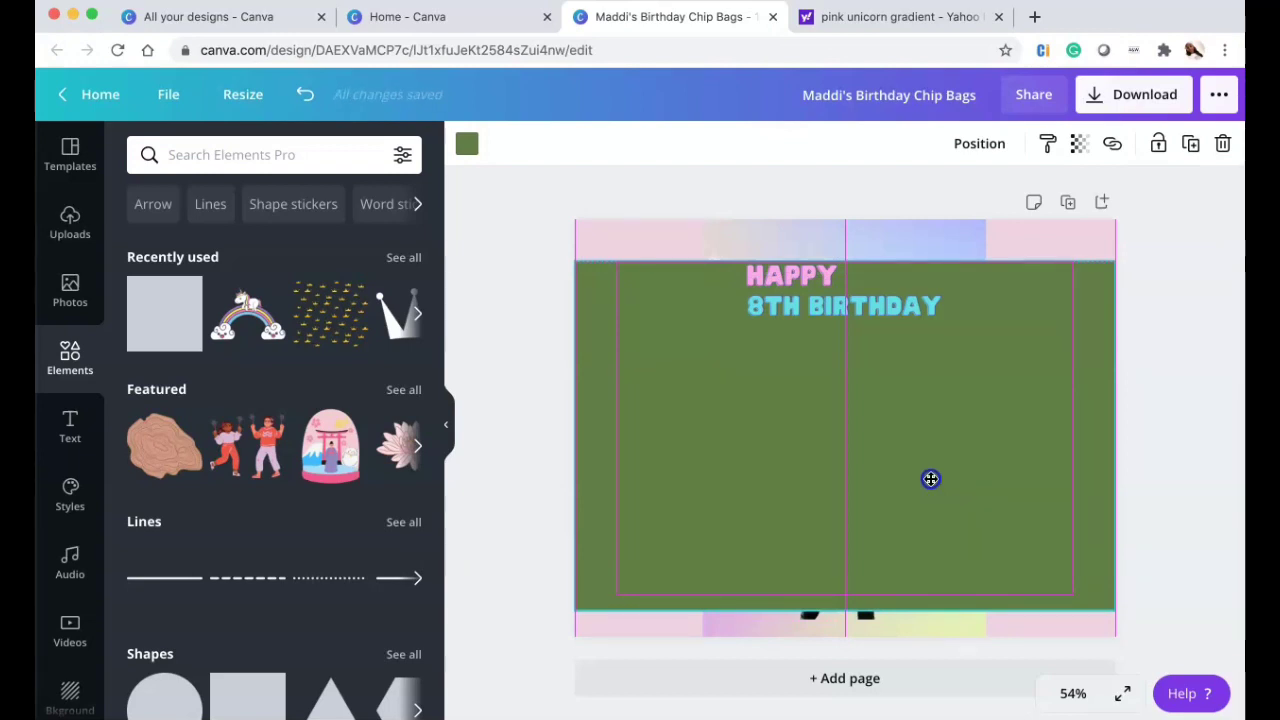
pyautogui.moveTo(931, 479); pyautogui.dragTo(931, 479)
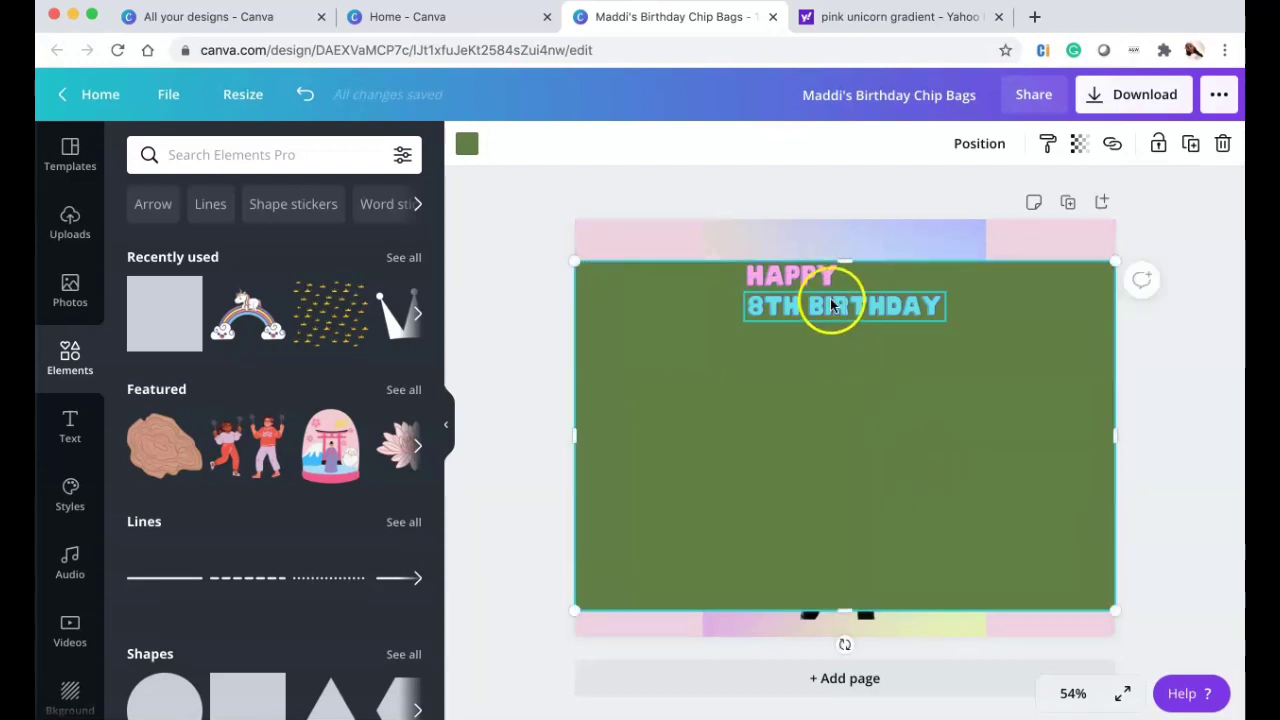
# Recolour the large rectangle with the bright pink from the YouTube palette and keep it centred horizontally
pyautogui.click(467, 143)
pyautogui.click(152, 333)
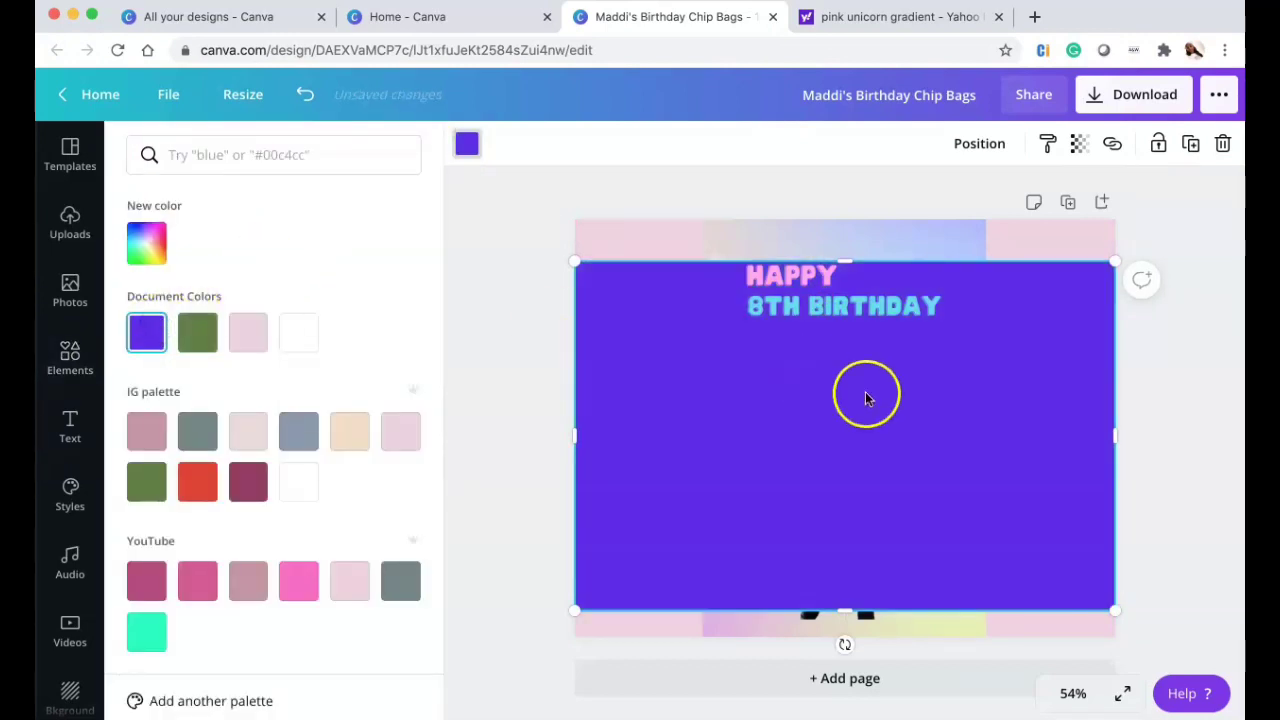
pyautogui.click(350, 578)
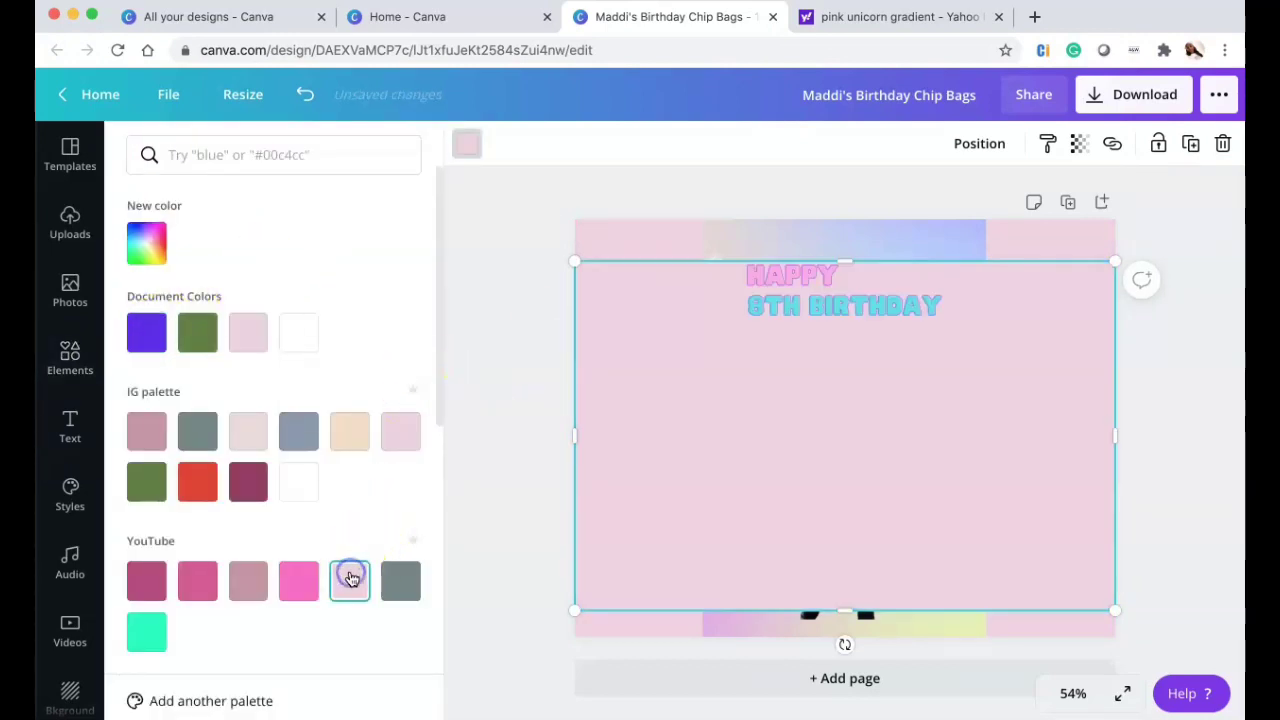
pyautogui.click(298, 580)
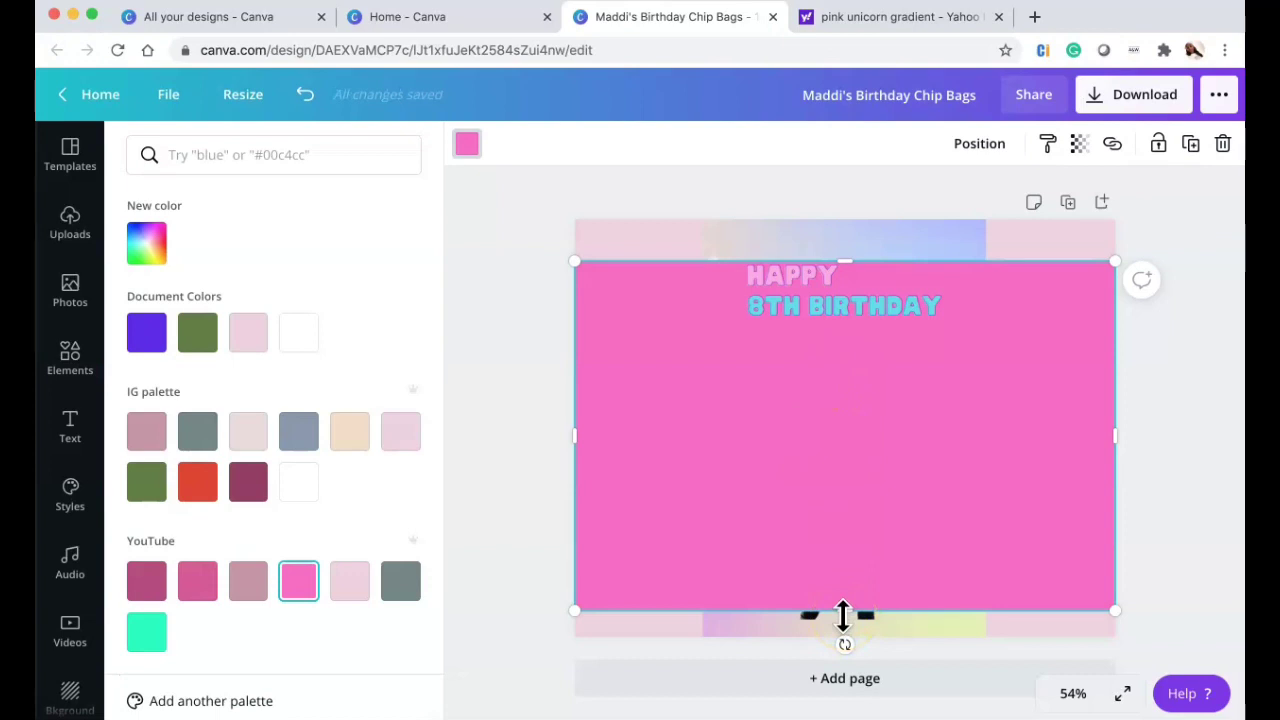
pyautogui.click(545, 349)
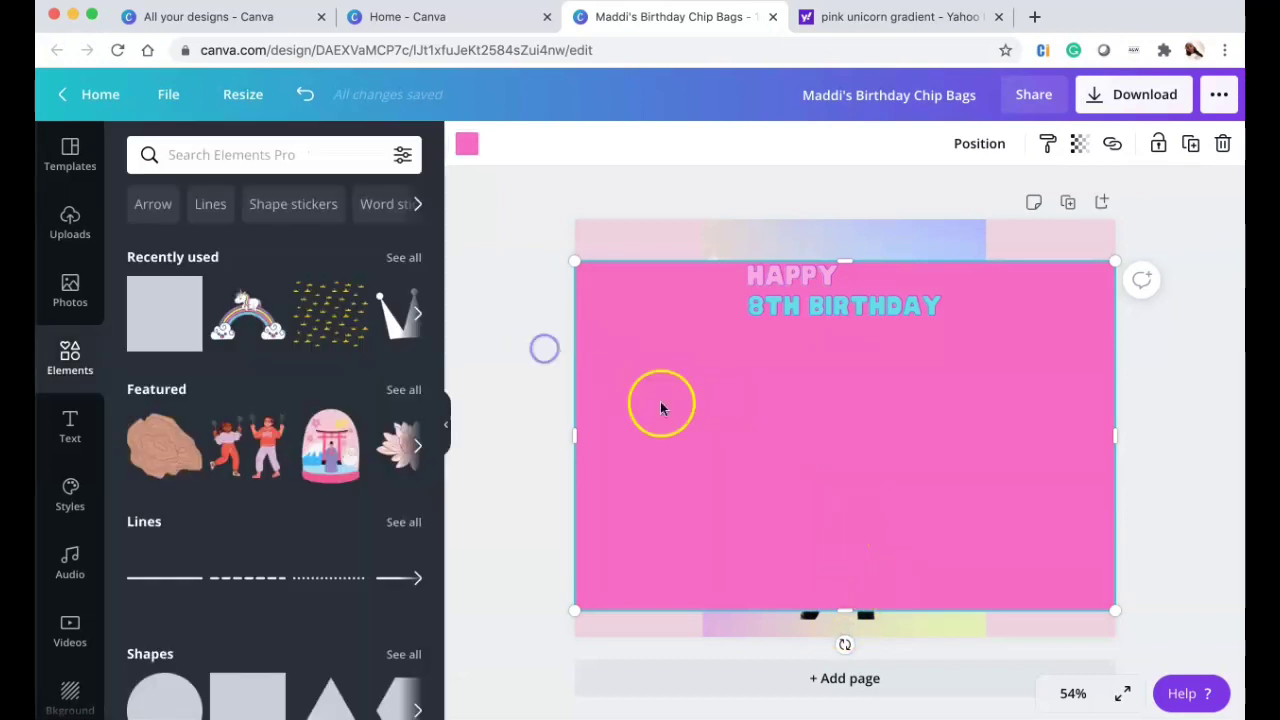
pyautogui.moveTo(711, 435); pyautogui.dragTo(710, 430)
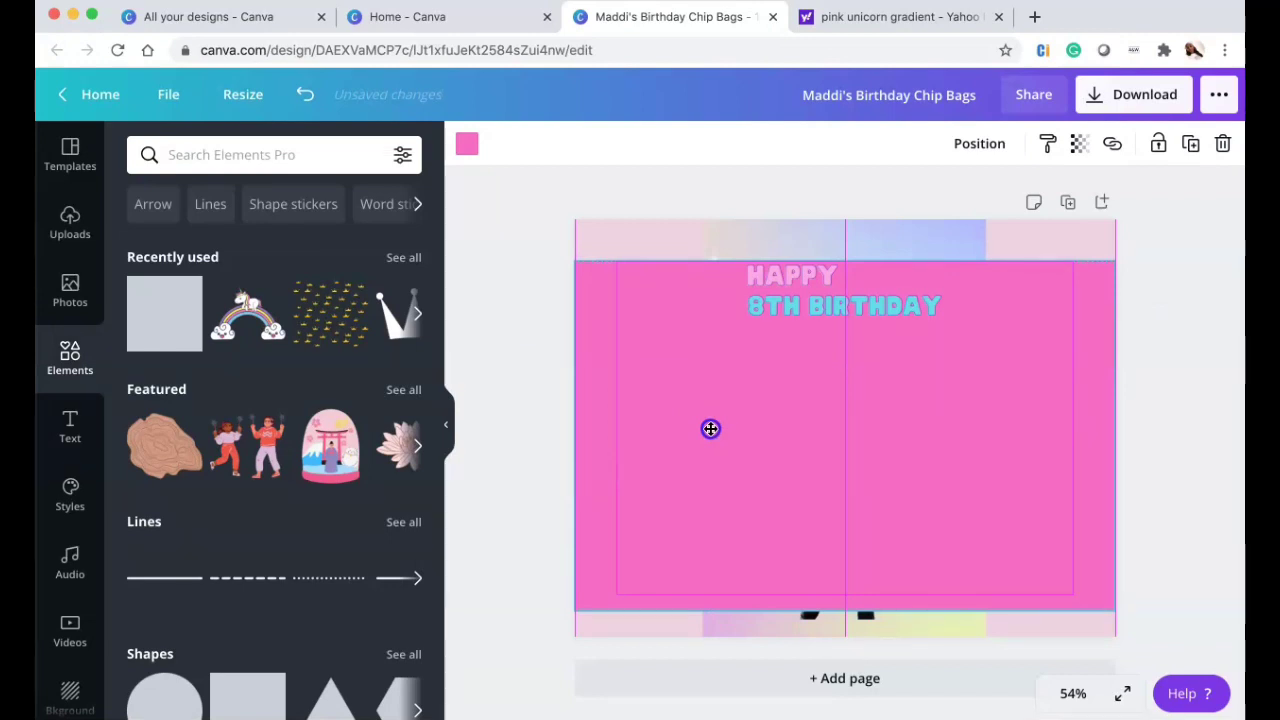
pyautogui.moveTo(710, 428); pyautogui.dragTo(710, 428)
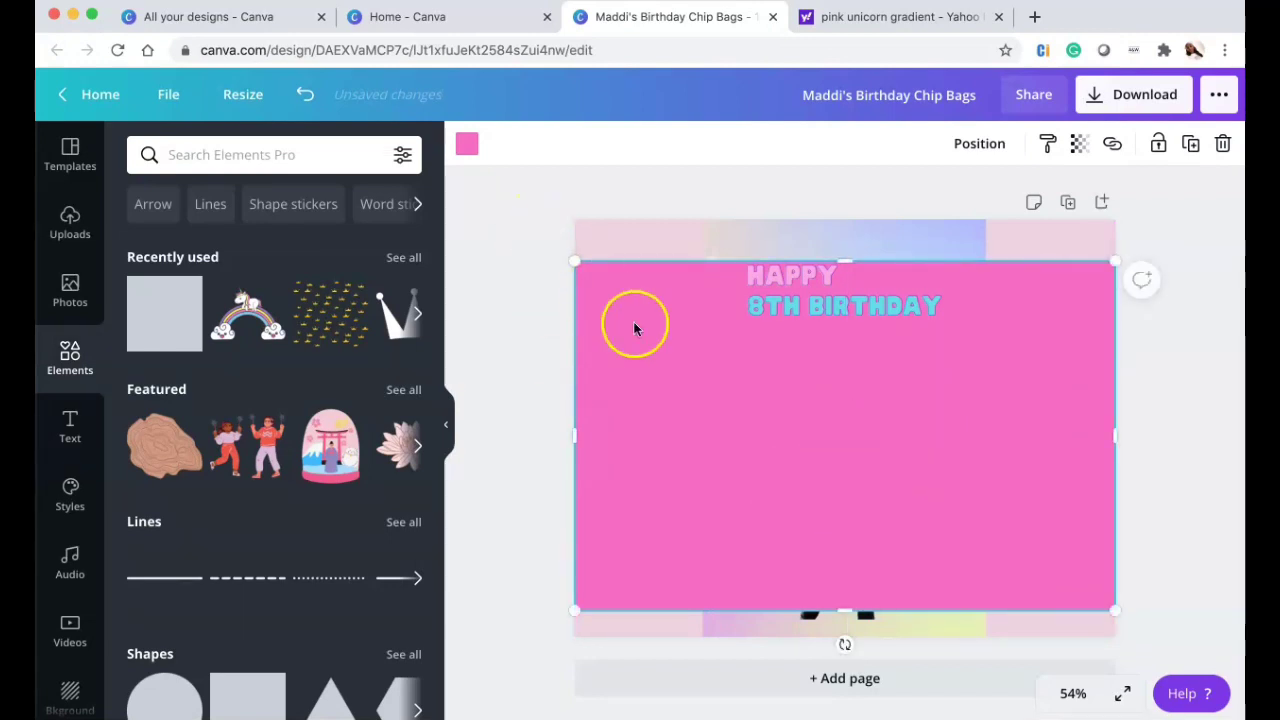
# Send the bright pink rectangle backward three levels so it sits behind the cutout photo and both side panels
pyautogui.rightClick(590, 313)
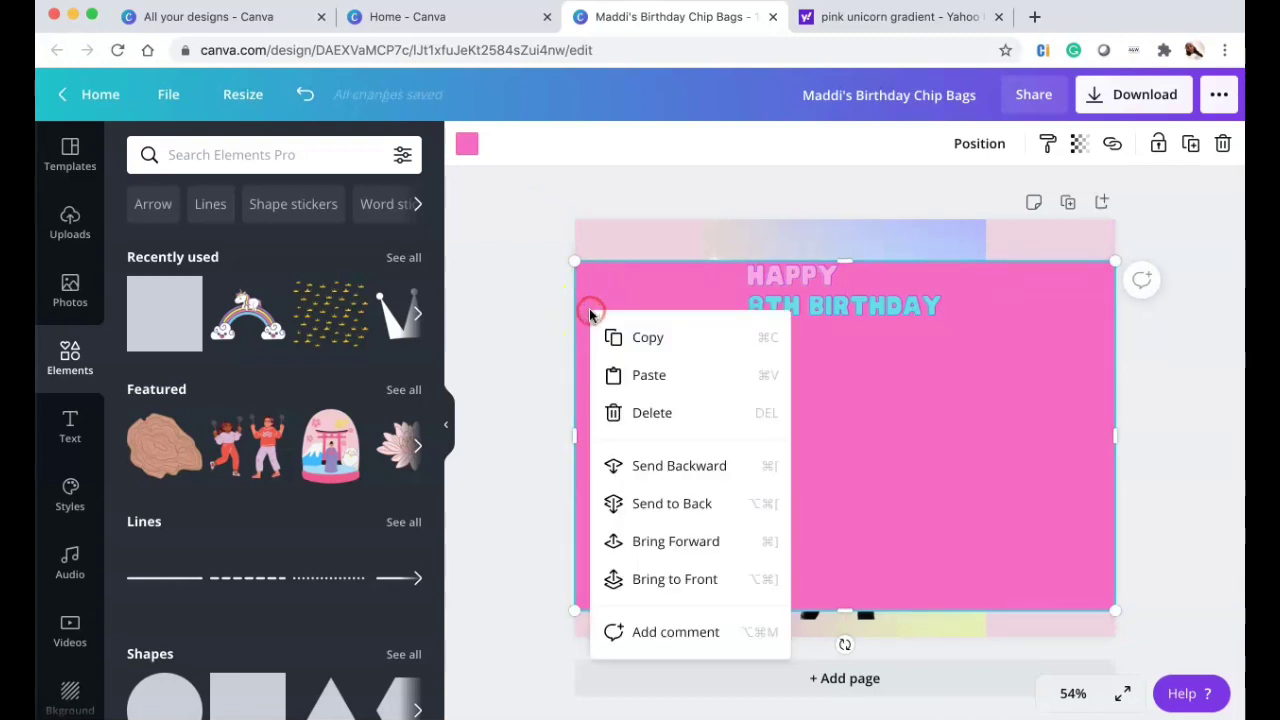
pyautogui.click(671, 468)
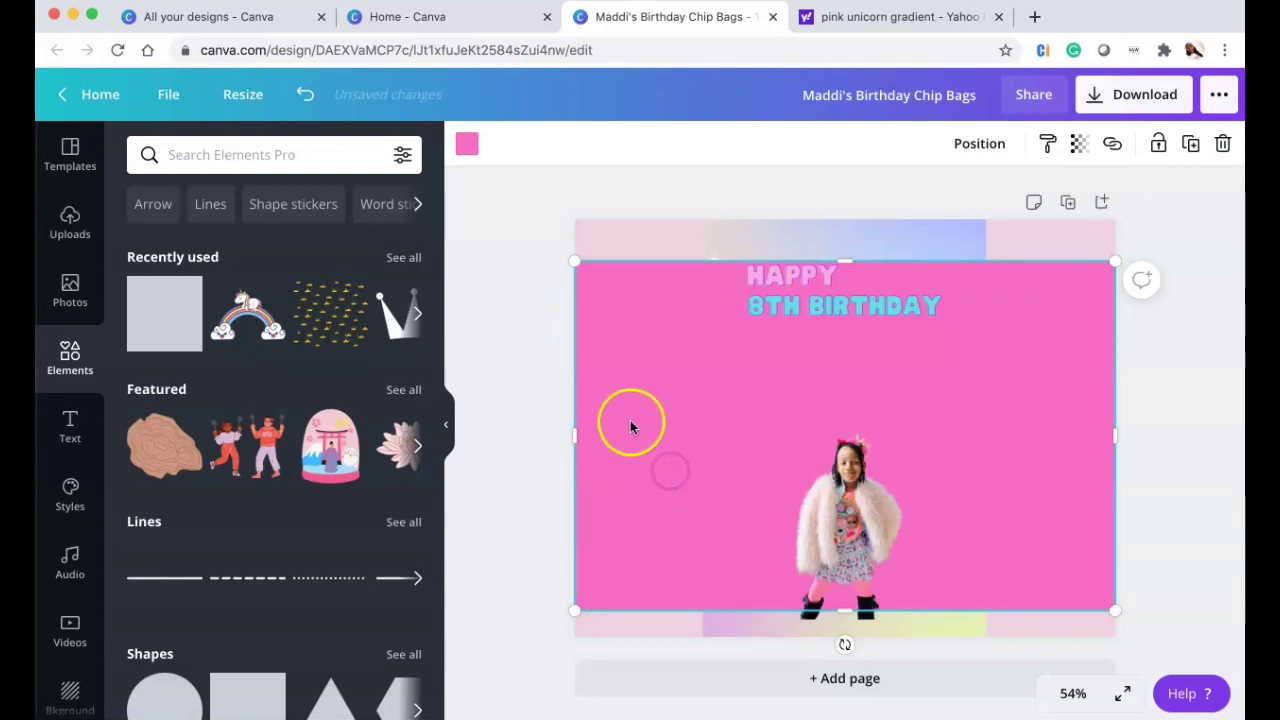
pyautogui.rightClick(619, 402)
pyautogui.click(666, 536)
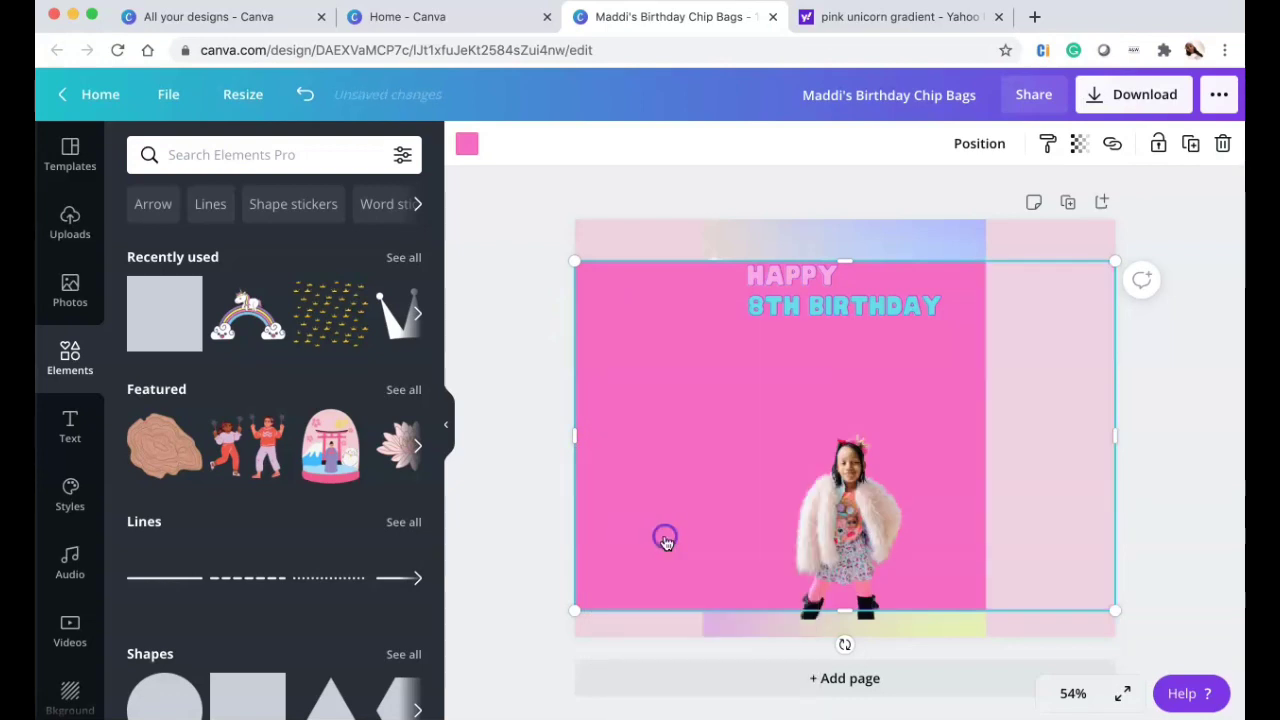
pyautogui.rightClick(617, 431)
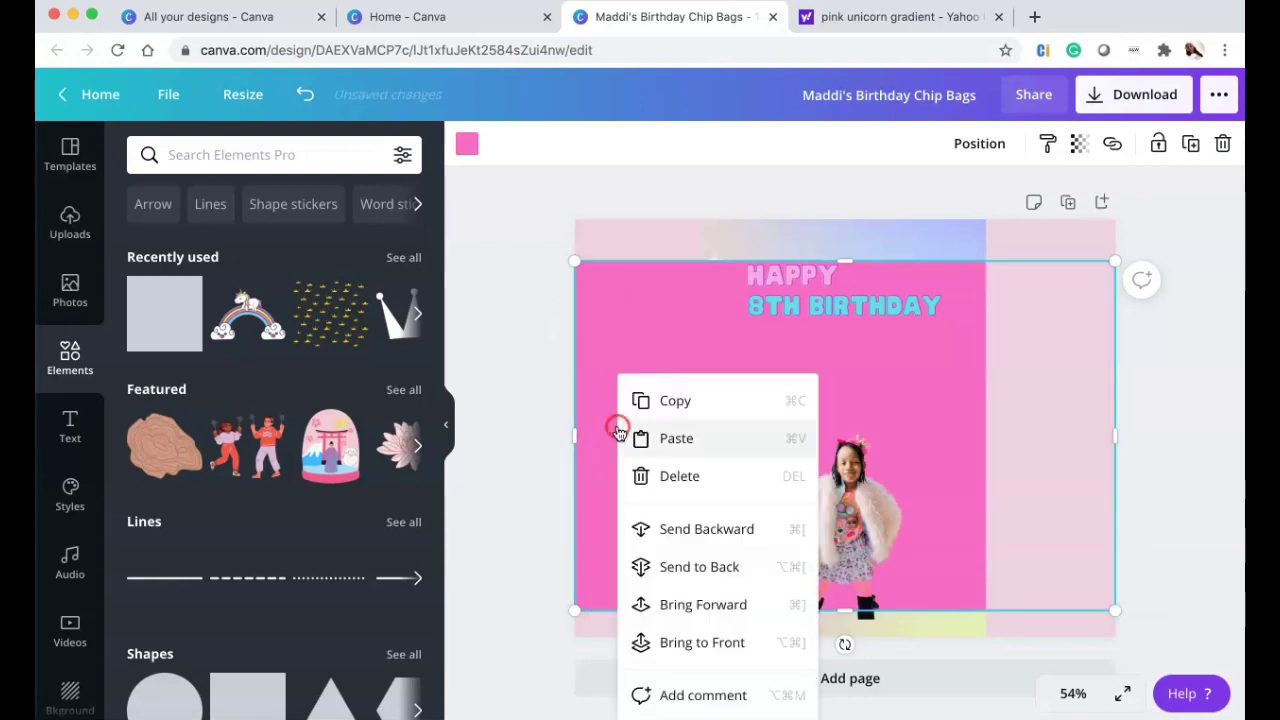
pyautogui.click(657, 541)
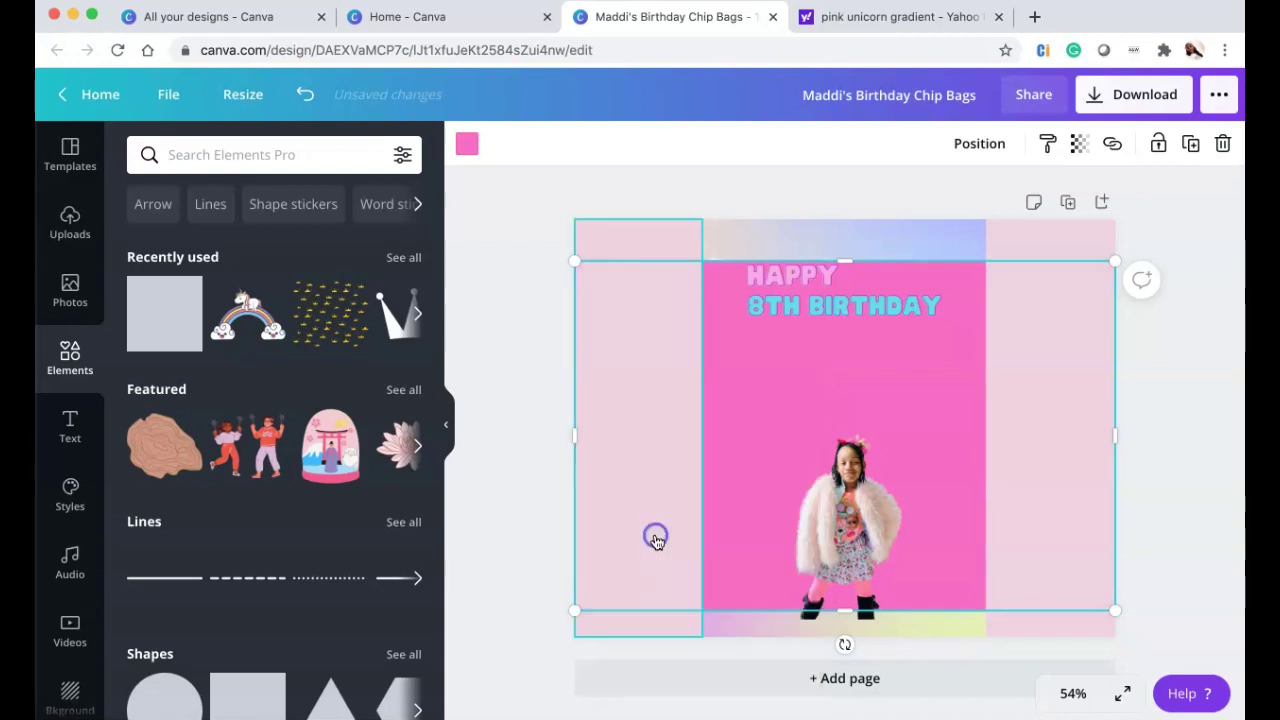
# Move the cutout photo so the boots rest on the pink rectangle's lower edge, centred on the page
pyautogui.moveTo(866, 514); pyautogui.dragTo(858, 517)
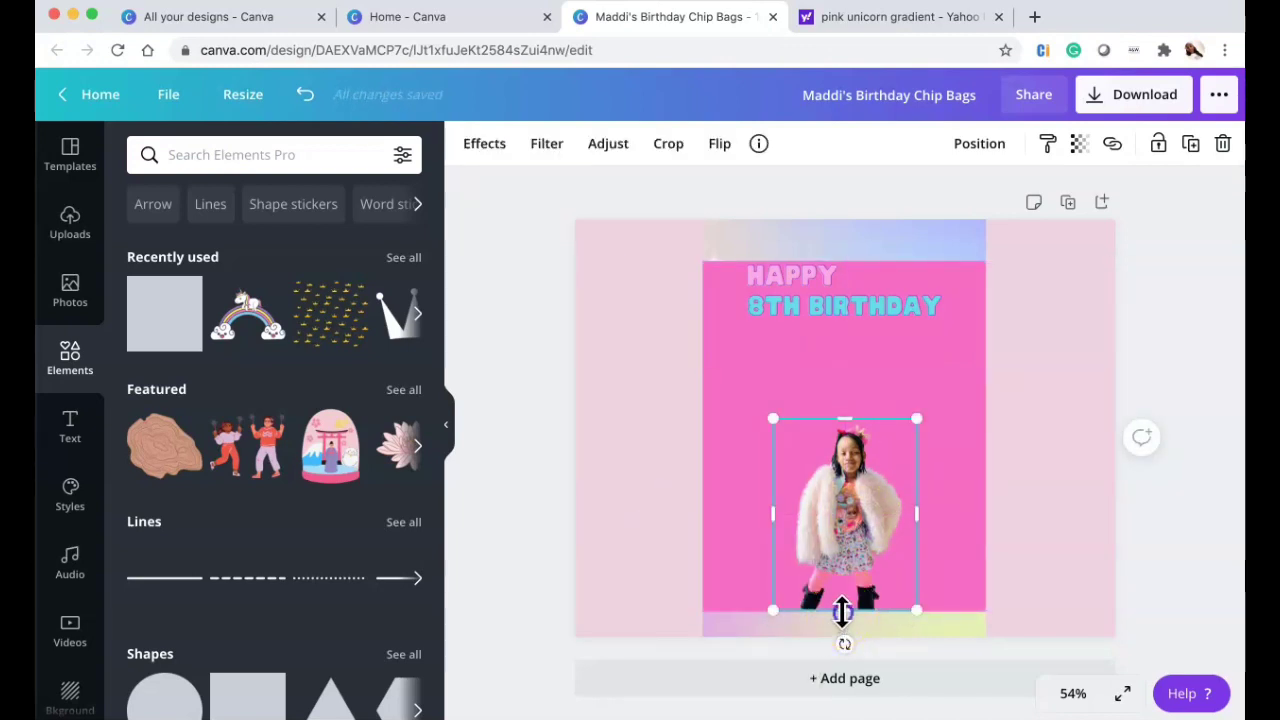
pyautogui.moveTo(843, 607); pyautogui.dragTo(843, 612)
pyautogui.moveTo(845, 509); pyautogui.dragTo(847, 515)
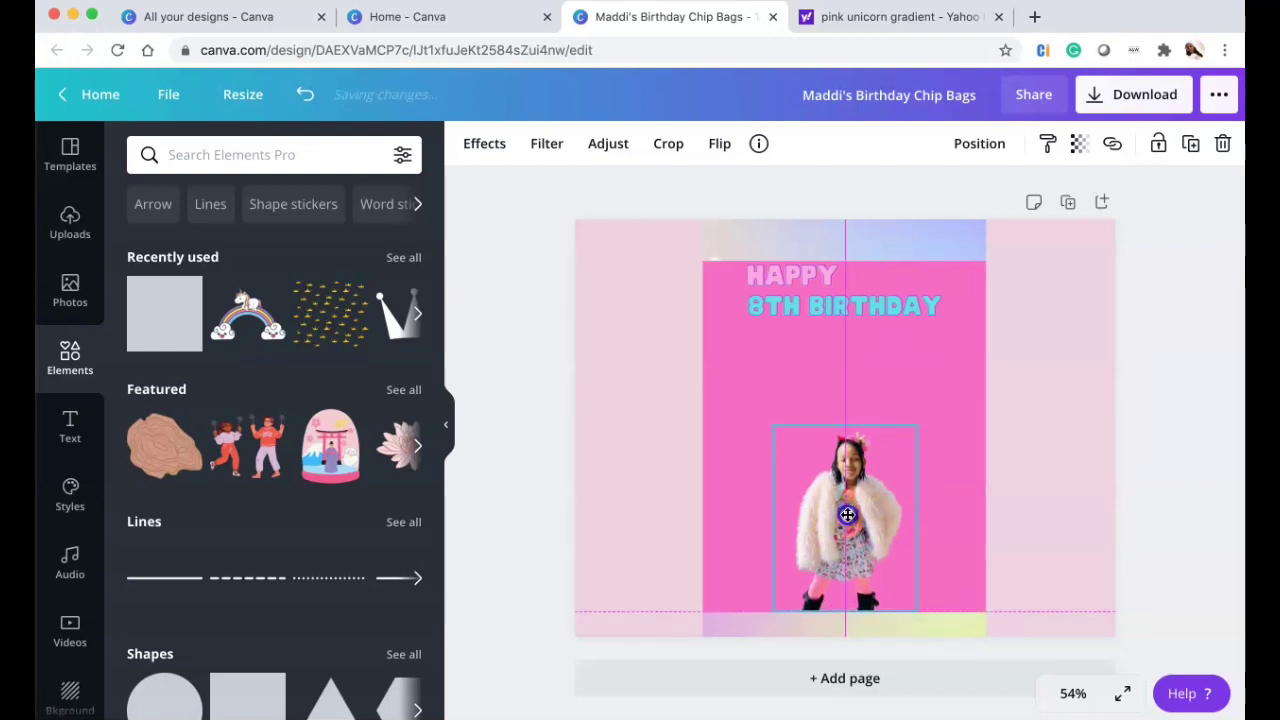
# Send the bright pink rectangle backward behind the unicorn rainbow graphic
pyautogui.click(716, 395)
pyautogui.rightClick(716, 395)
pyautogui.click(758, 530)
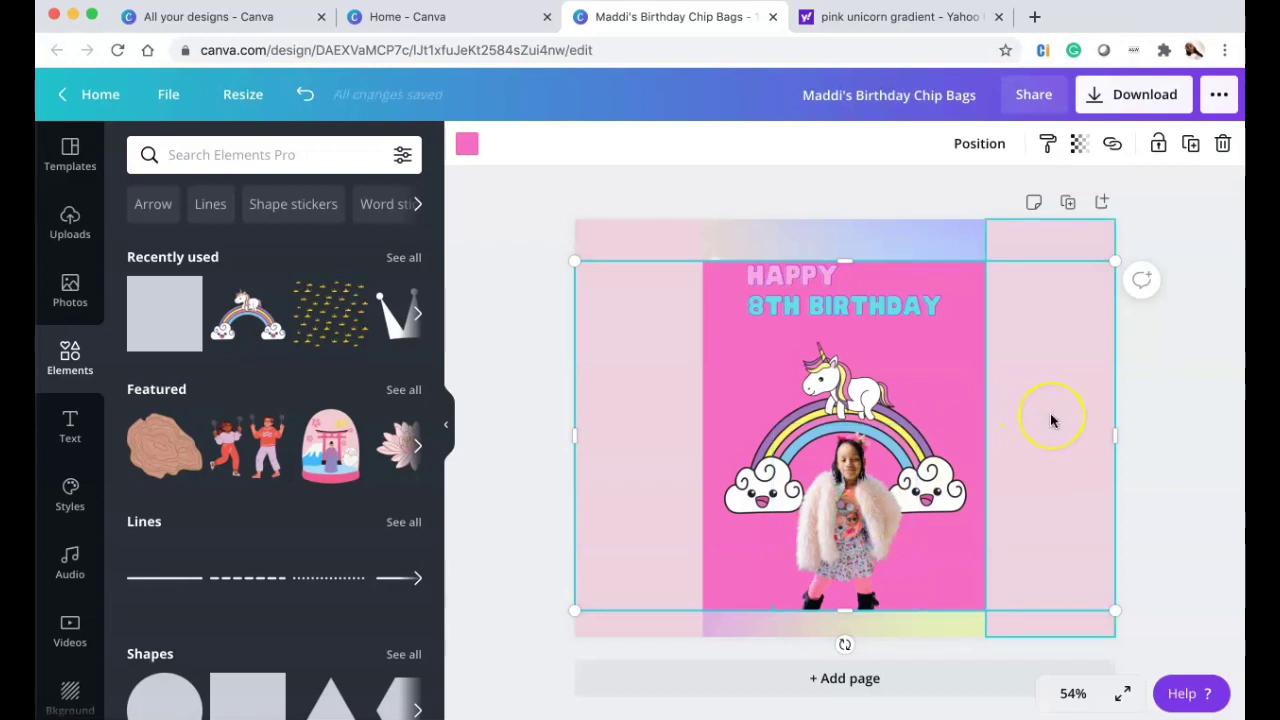
# Duplicate the "HAPPY" text below "8TH BIRTHDAY", replace it with the birthday girl's first name, and widen its box to fit one line
pyautogui.click(788, 274)
pyautogui.click(1087, 146)
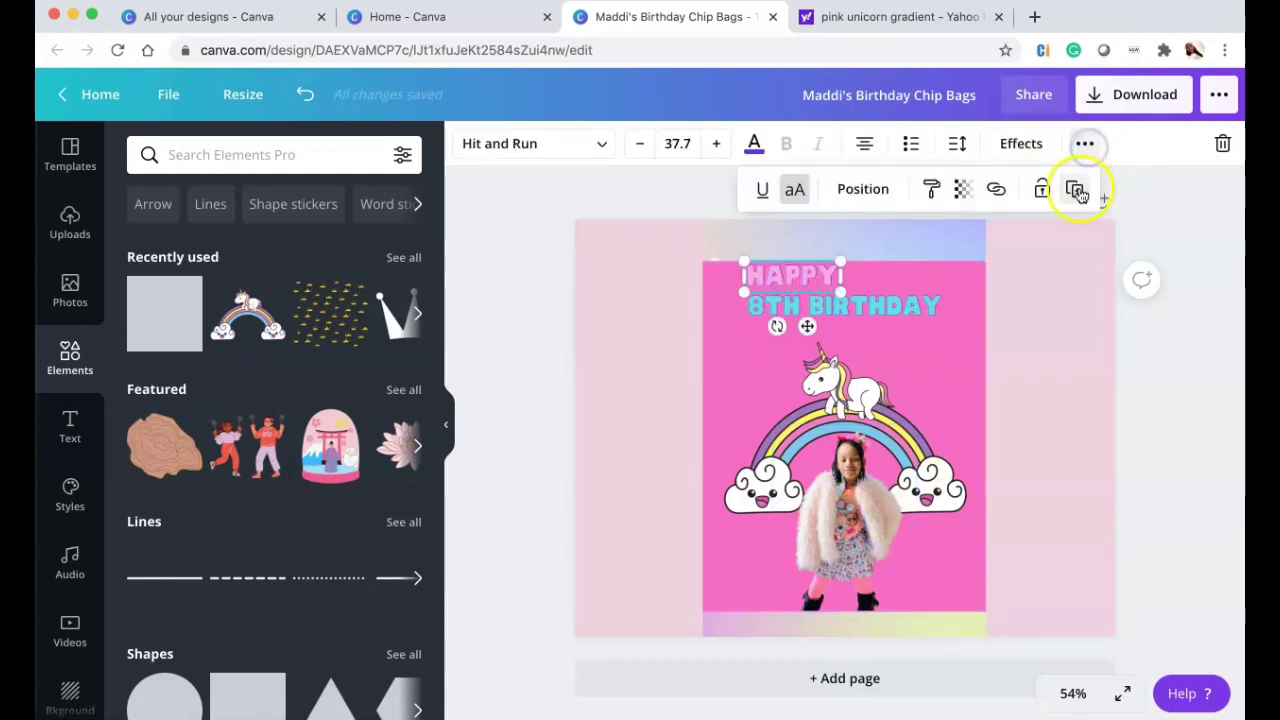
pyautogui.click(1074, 189)
pyautogui.moveTo(818, 296); pyautogui.dragTo(873, 330)
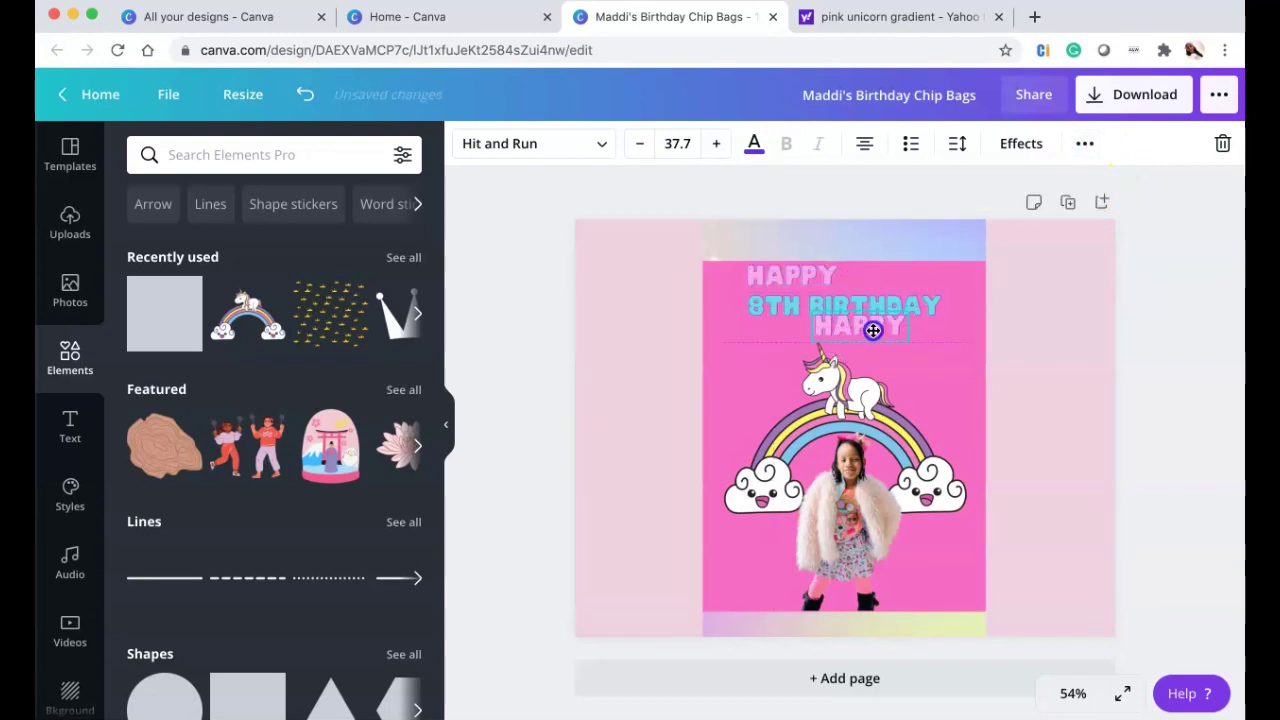
pyautogui.doubleClick(873, 330)
pyautogui.write('MA')
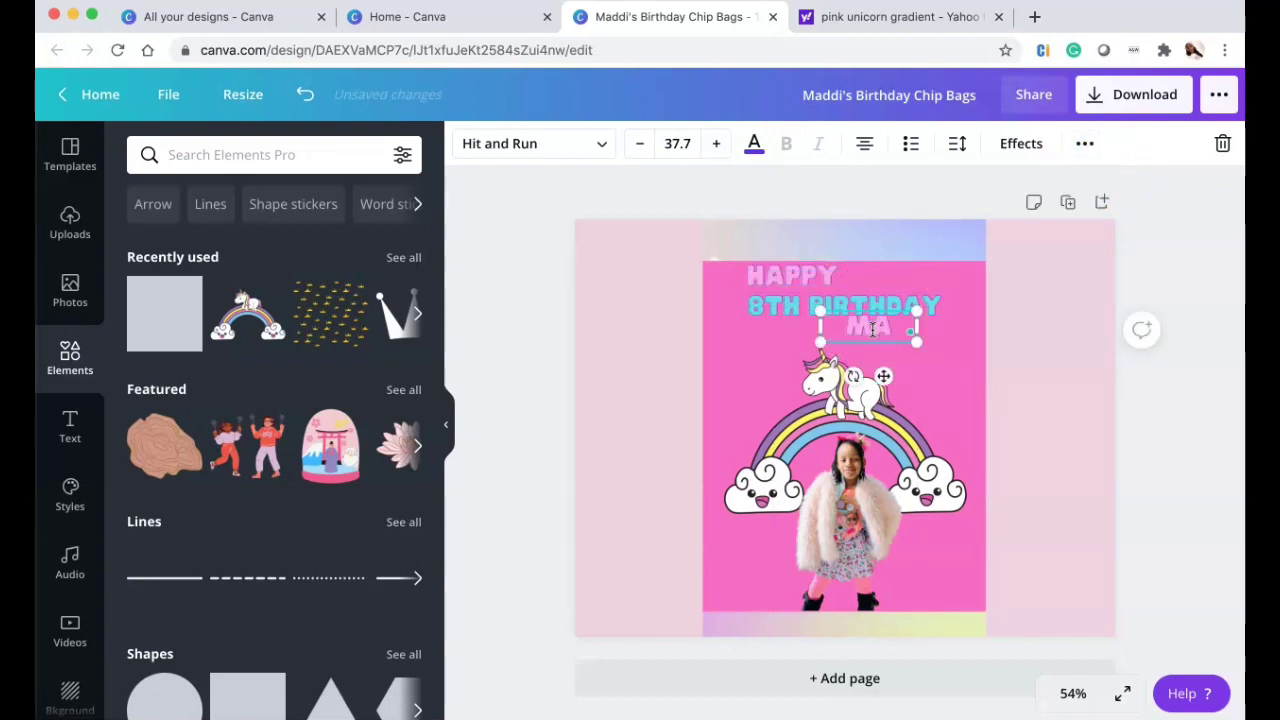
pyautogui.write('DISON')
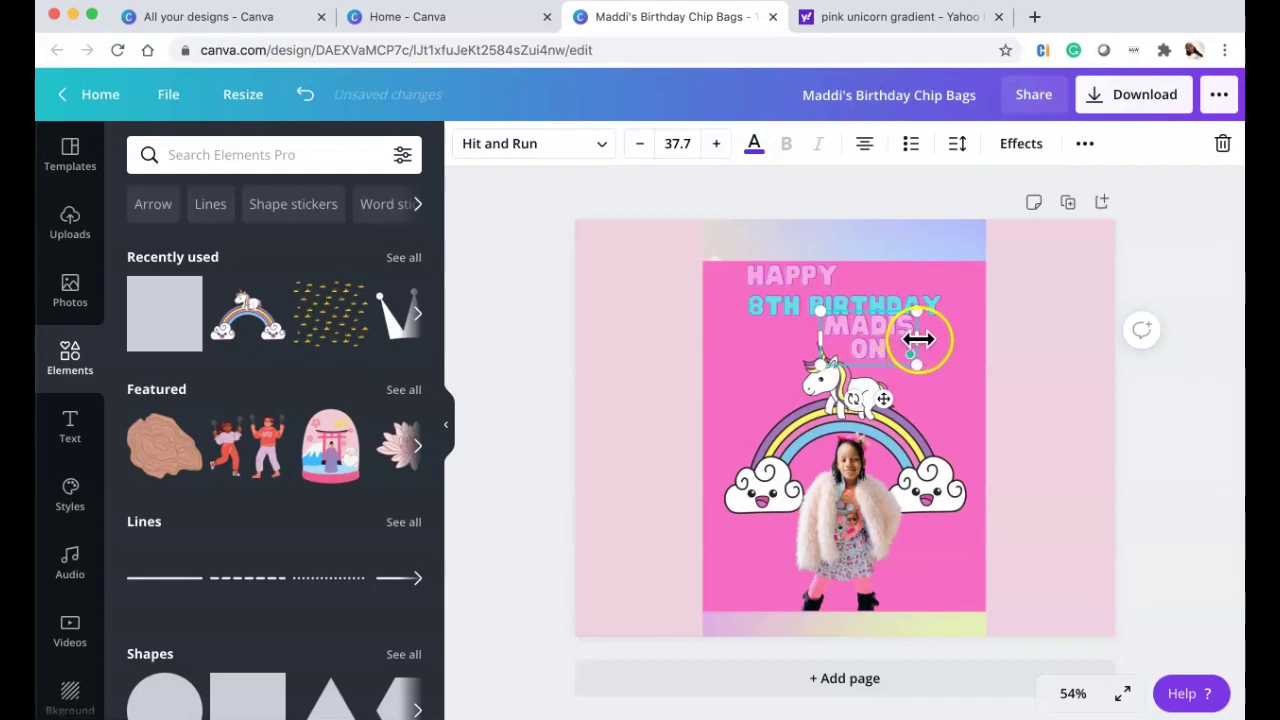
pyautogui.moveTo(917, 337)
pyautogui.mouseDown()
pyautogui.moveTo(960, 331)
pyautogui.moveTo(897, 333)
pyautogui.mouseUp()
pyautogui.click(957, 232)
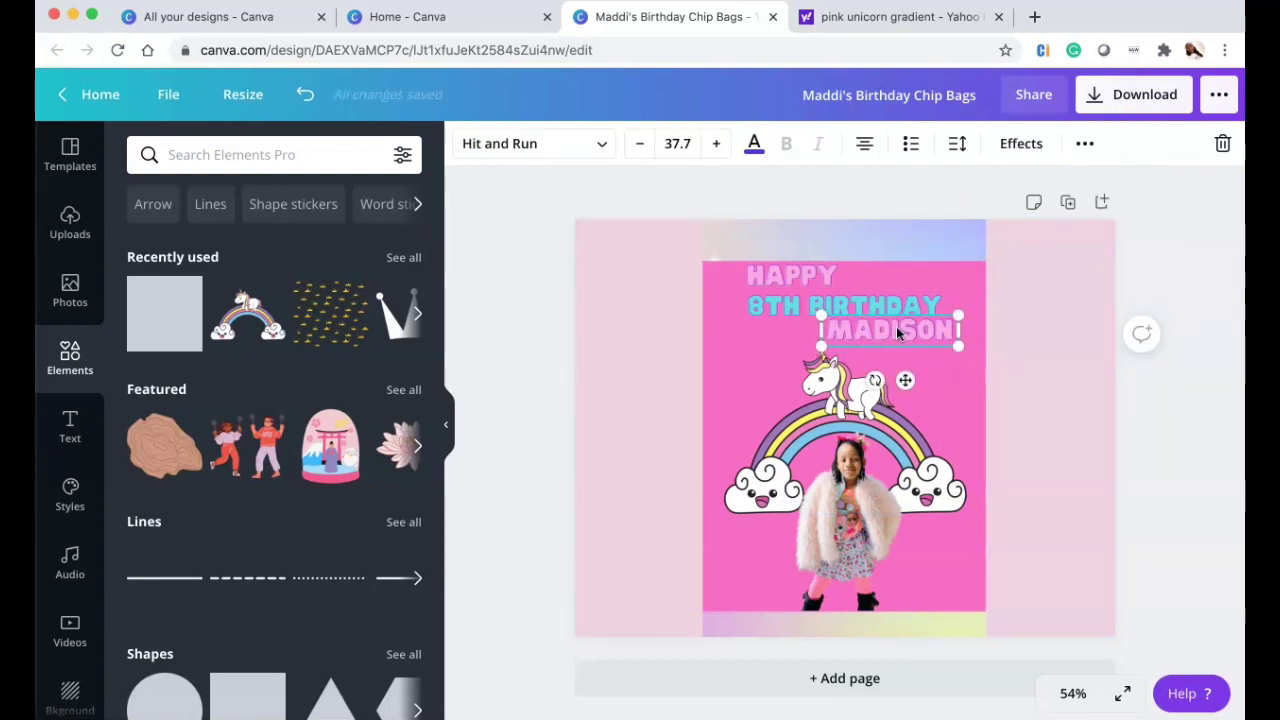
# Enlarge the heading lines, with "8TH BIRTHDAY" at size 39.7, "HAPPY" at 43.6, and the name extended to match the birthday line's right edge
pyautogui.click(903, 298)
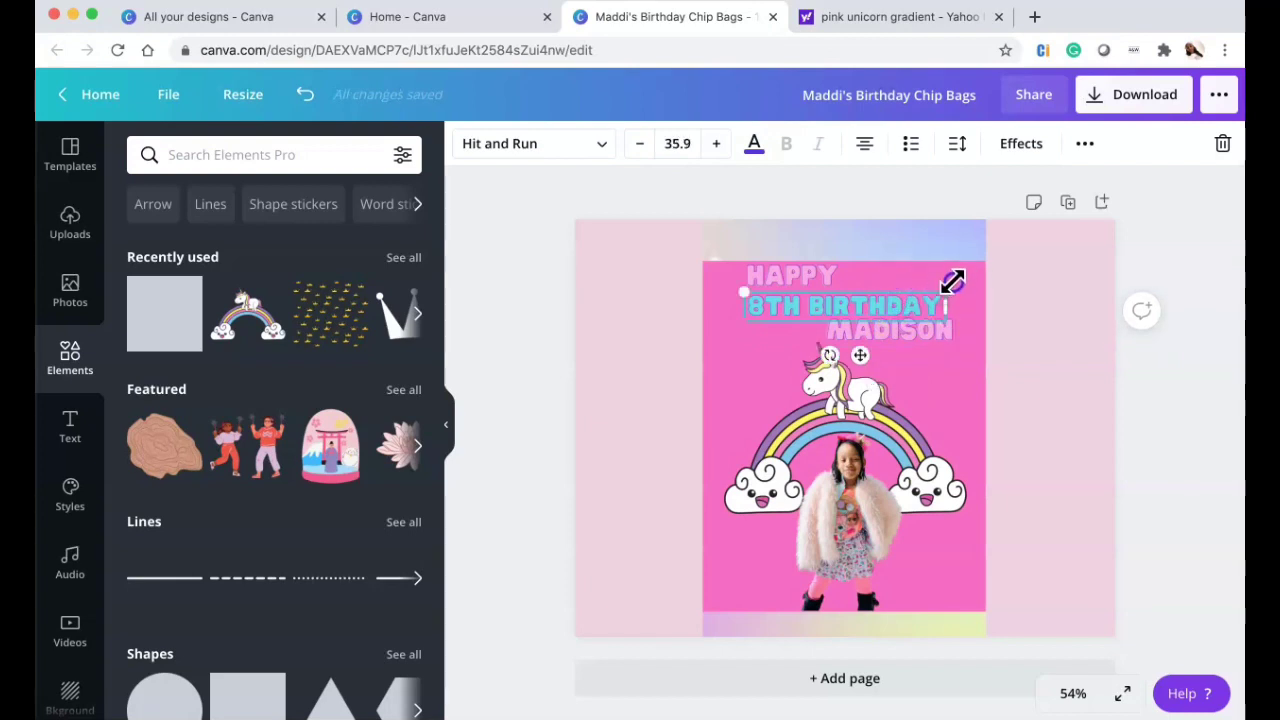
pyautogui.moveTo(952, 282); pyautogui.dragTo(963, 272)
pyautogui.click(934, 338)
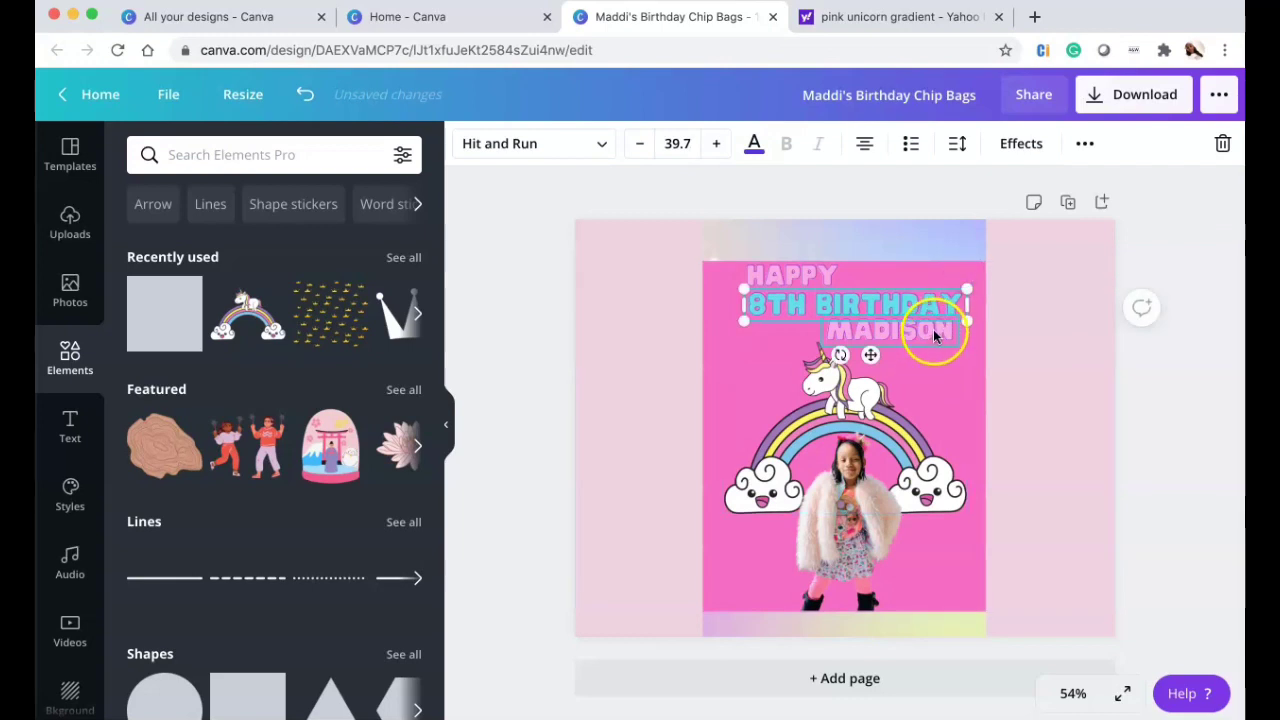
pyautogui.click(936, 337)
pyautogui.moveTo(963, 350); pyautogui.dragTo(964, 354)
pyautogui.click(980, 425)
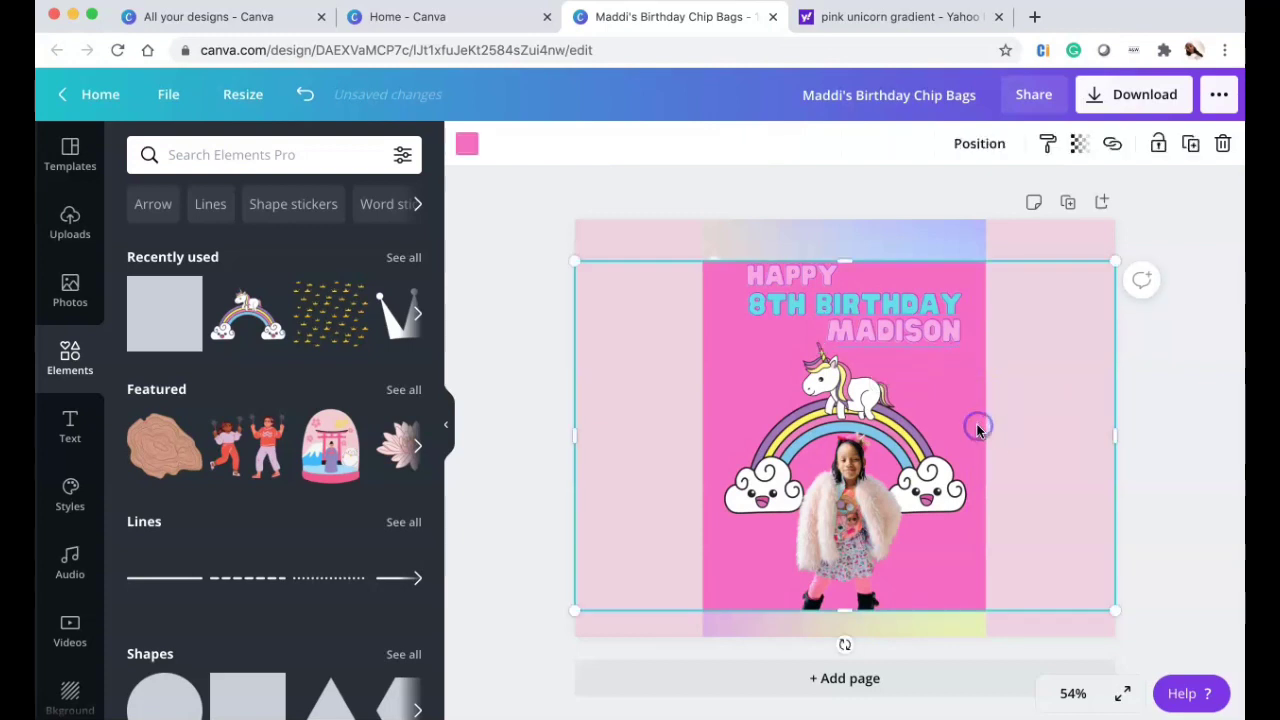
pyautogui.click(817, 283)
pyautogui.moveTo(845, 288); pyautogui.dragTo(855, 290)
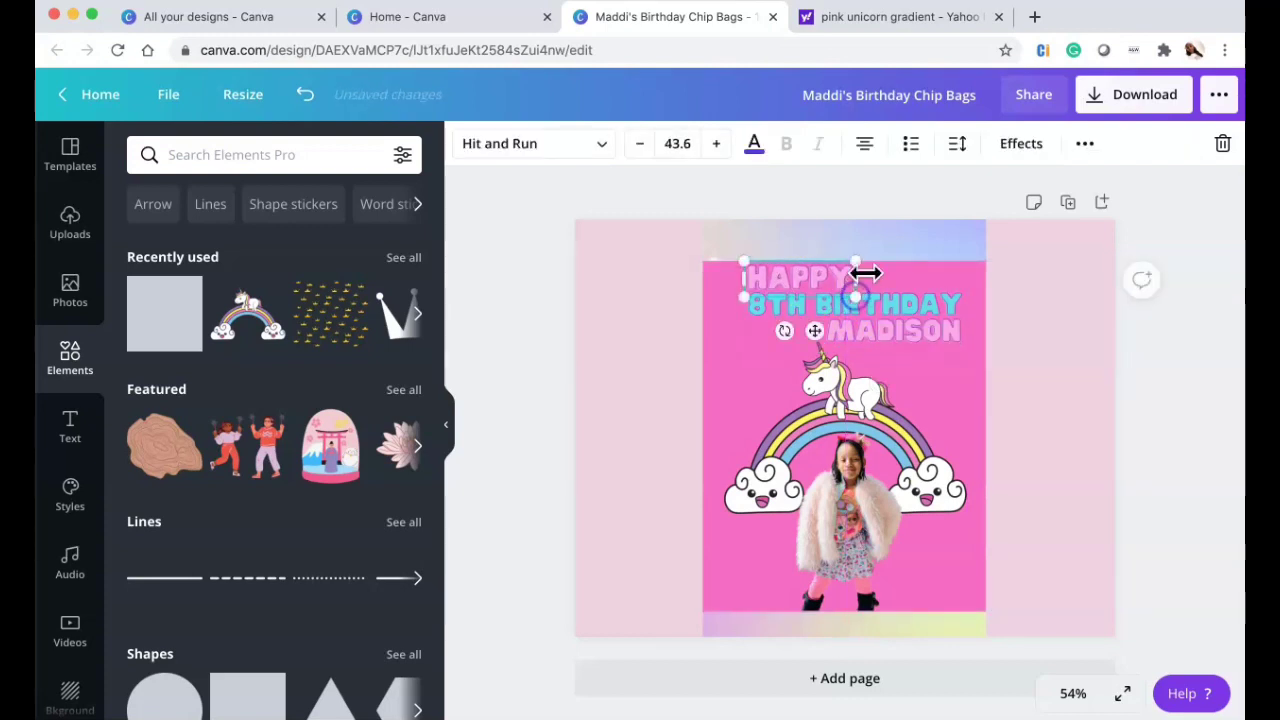
pyautogui.click(891, 202)
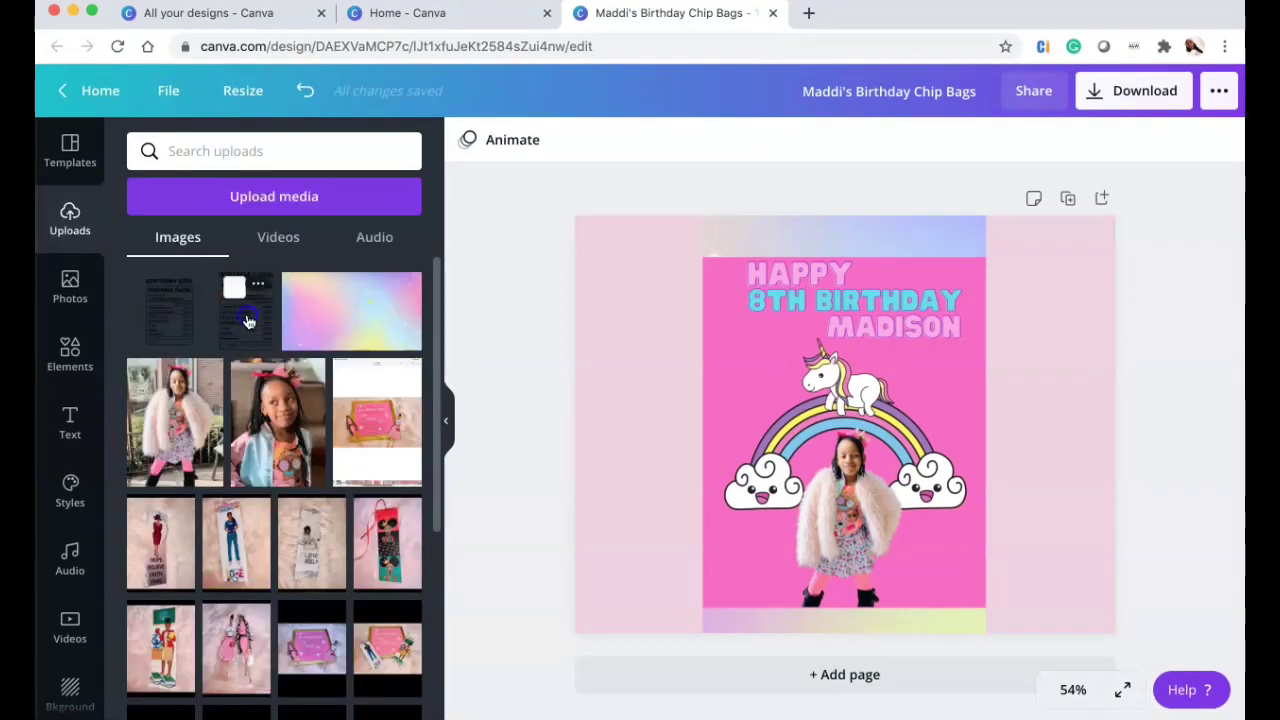
# Add the uploaded "BIRTHDAY GIRL Nutrition Facts" image and shrink it to fit the upper part of the left side panel
pyautogui.click(246, 320)
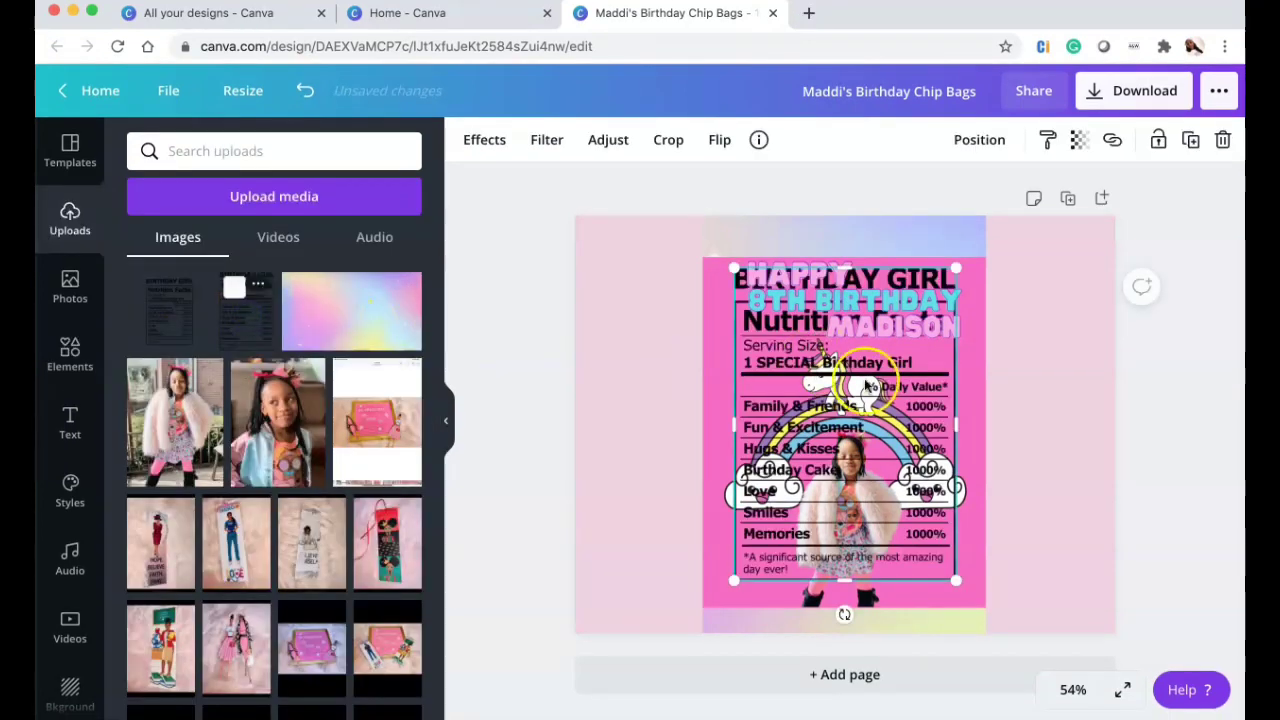
pyautogui.moveTo(793, 367); pyautogui.dragTo(594, 353)
pyautogui.moveTo(796, 569); pyautogui.dragTo(665, 389)
pyautogui.moveTo(614, 304); pyautogui.dragTo(630, 296)
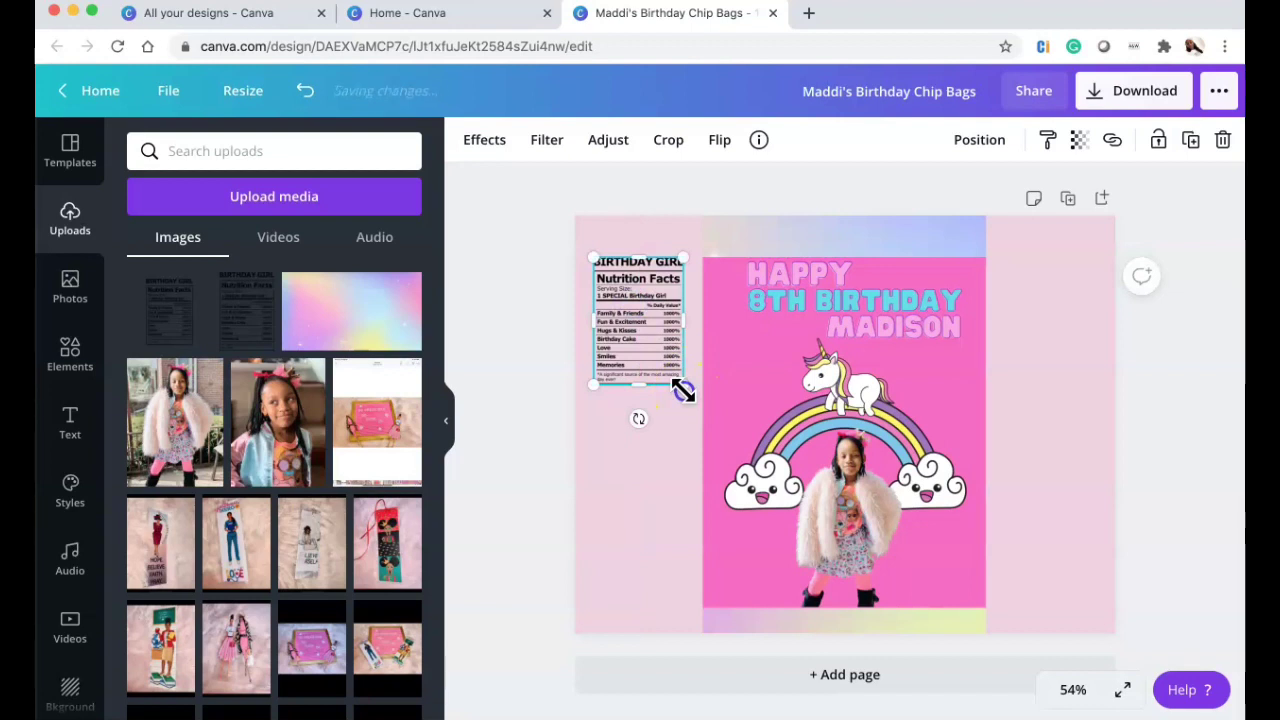
pyautogui.moveTo(684, 392); pyautogui.dragTo(694, 394)
pyautogui.moveTo(660, 338)
pyautogui.mouseDown()
pyautogui.moveTo(648, 316)
pyautogui.moveTo(649, 331)
pyautogui.mouseUp()
pyautogui.click(634, 462)
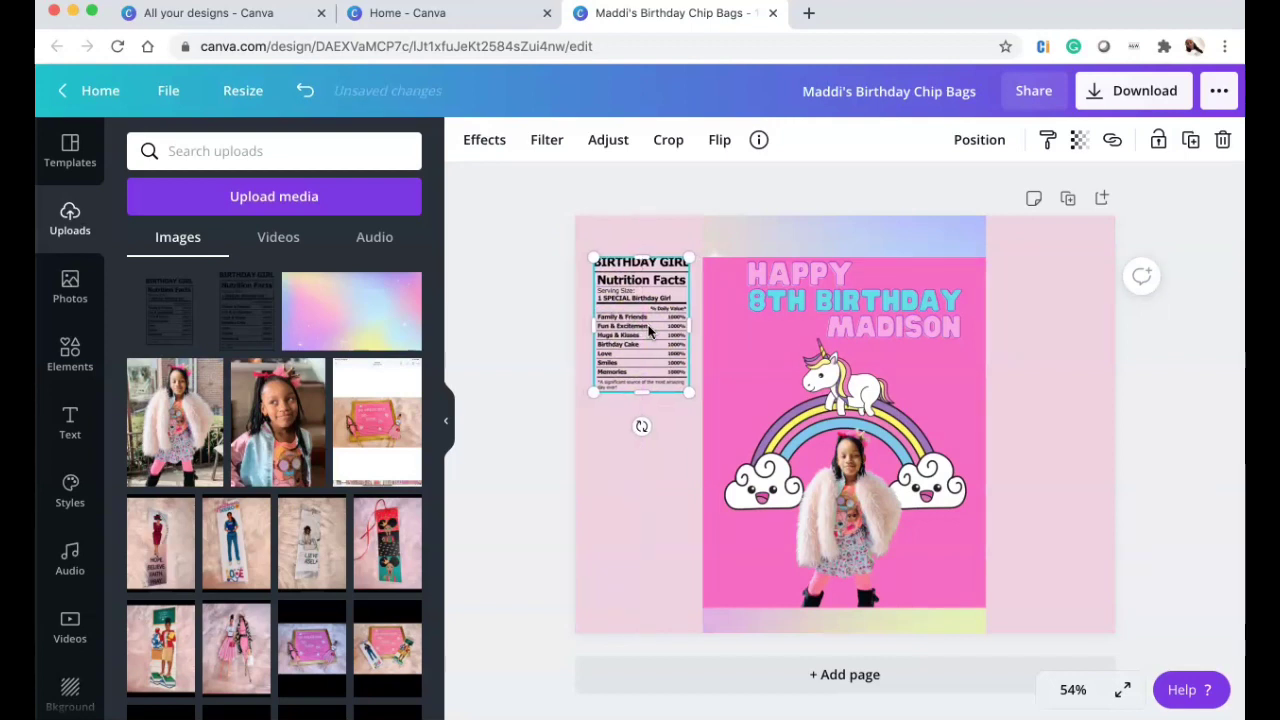
pyautogui.click(526, 264)
pyautogui.moveTo(514, 286); pyautogui.dragTo(545, 327)
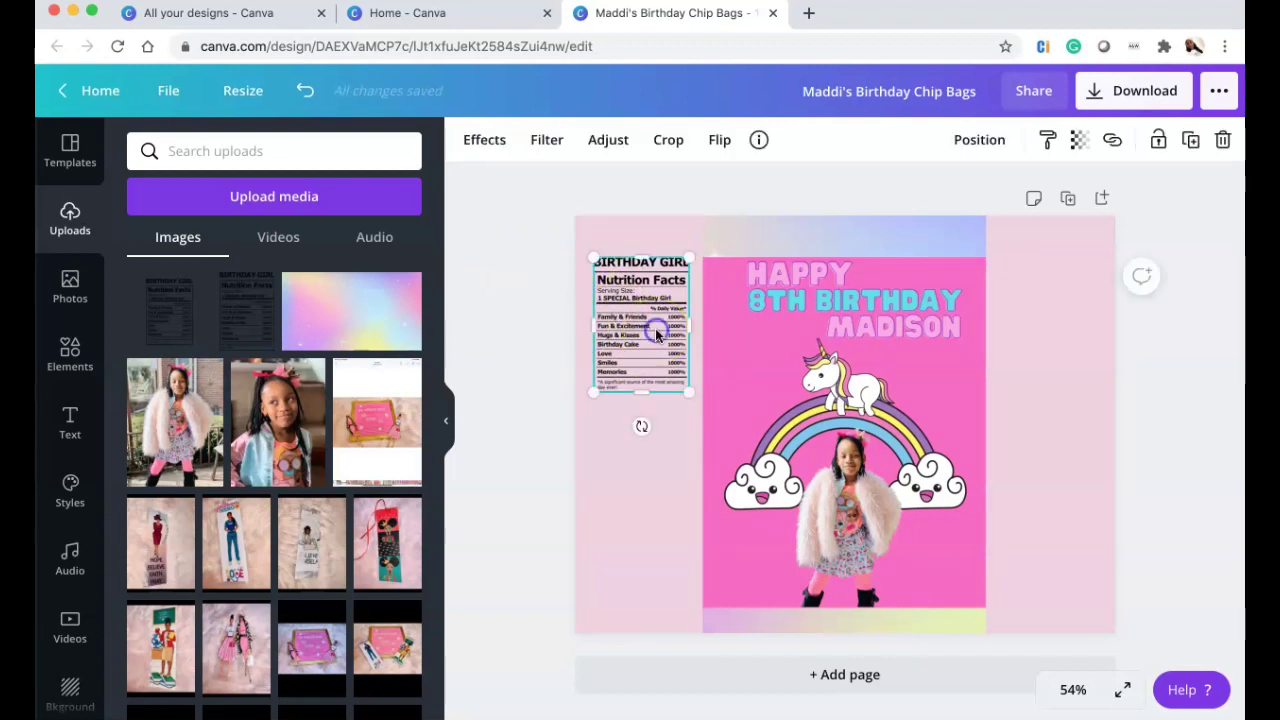
pyautogui.click(545, 327)
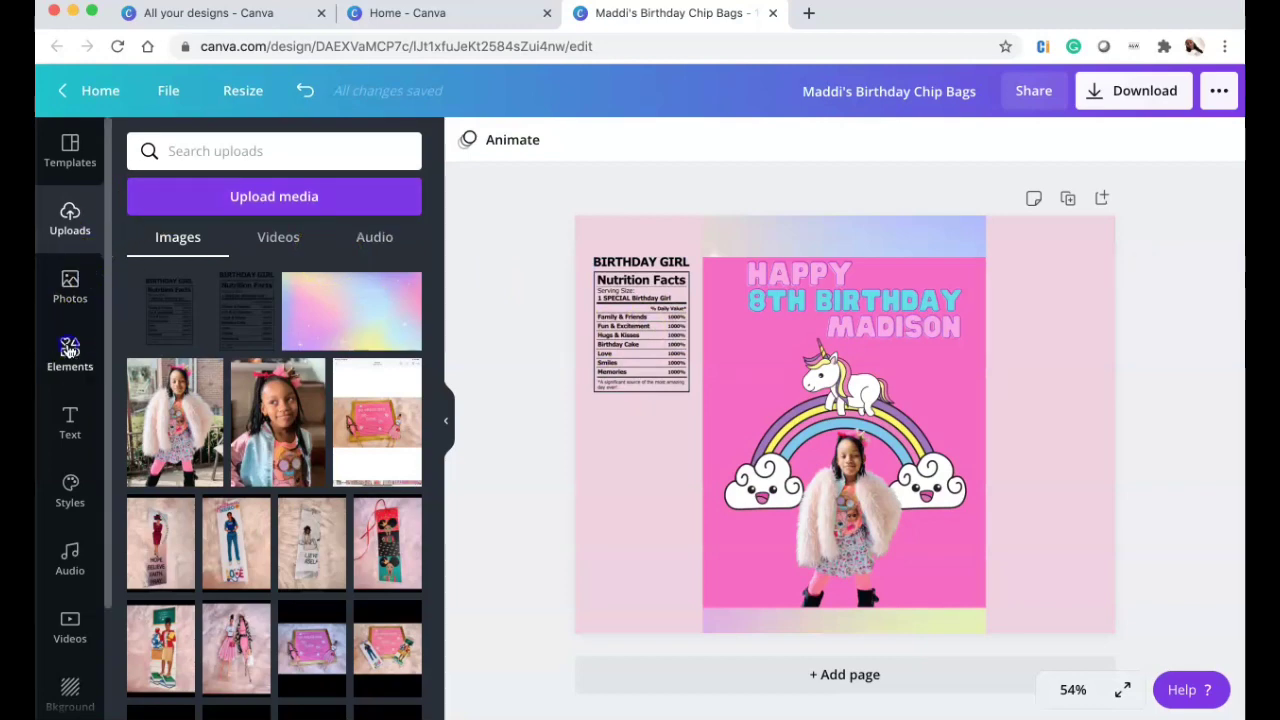
# Search the elements library for "bar code" and browse the available barcode graphics
pyautogui.click(69, 350)
pyautogui.click(233, 150)
pyautogui.write('bar code')
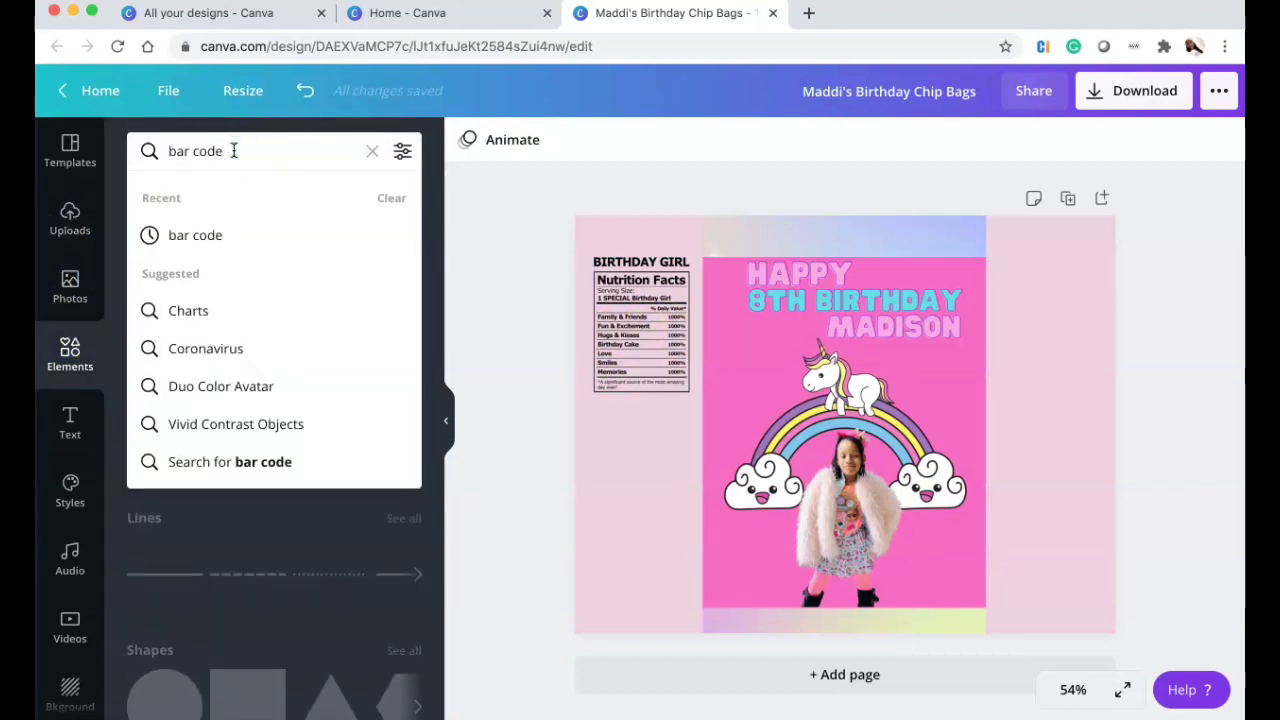
pyautogui.press('Return')
pyautogui.scroll(-5, 225, 345)
pyautogui.scroll(-3, 250, 380)
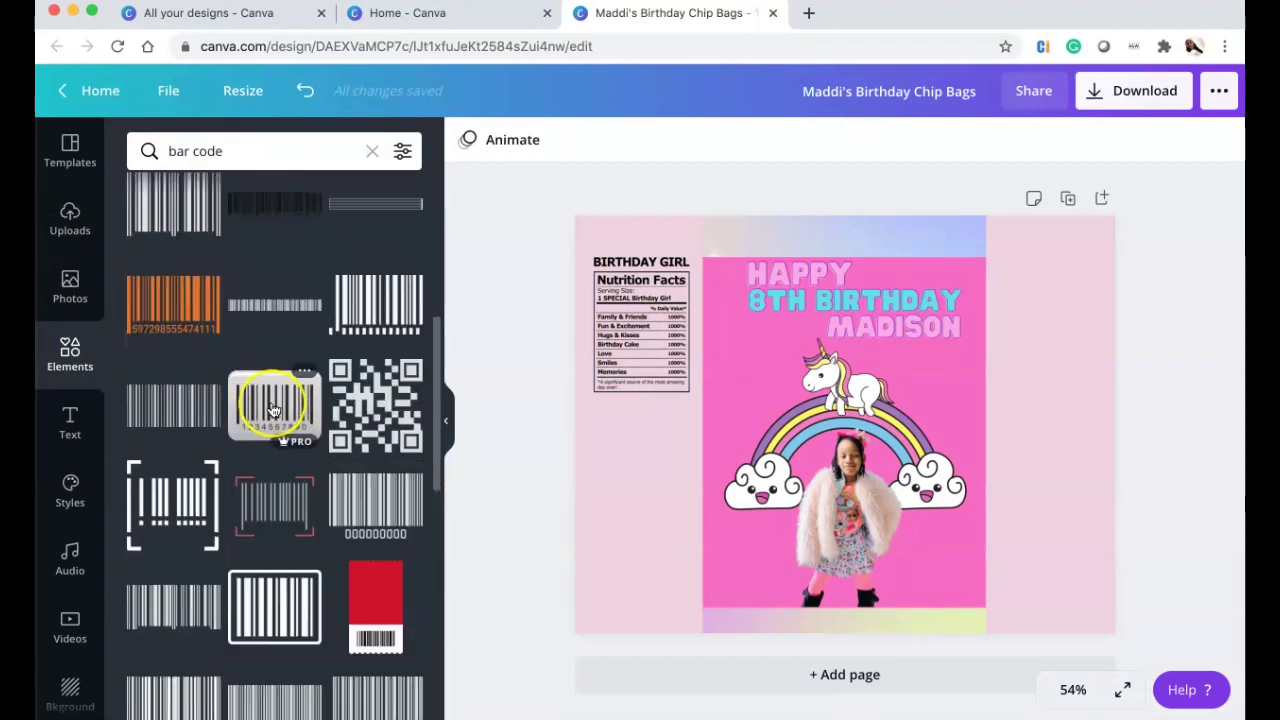
pyautogui.scroll(-5, 273, 410)
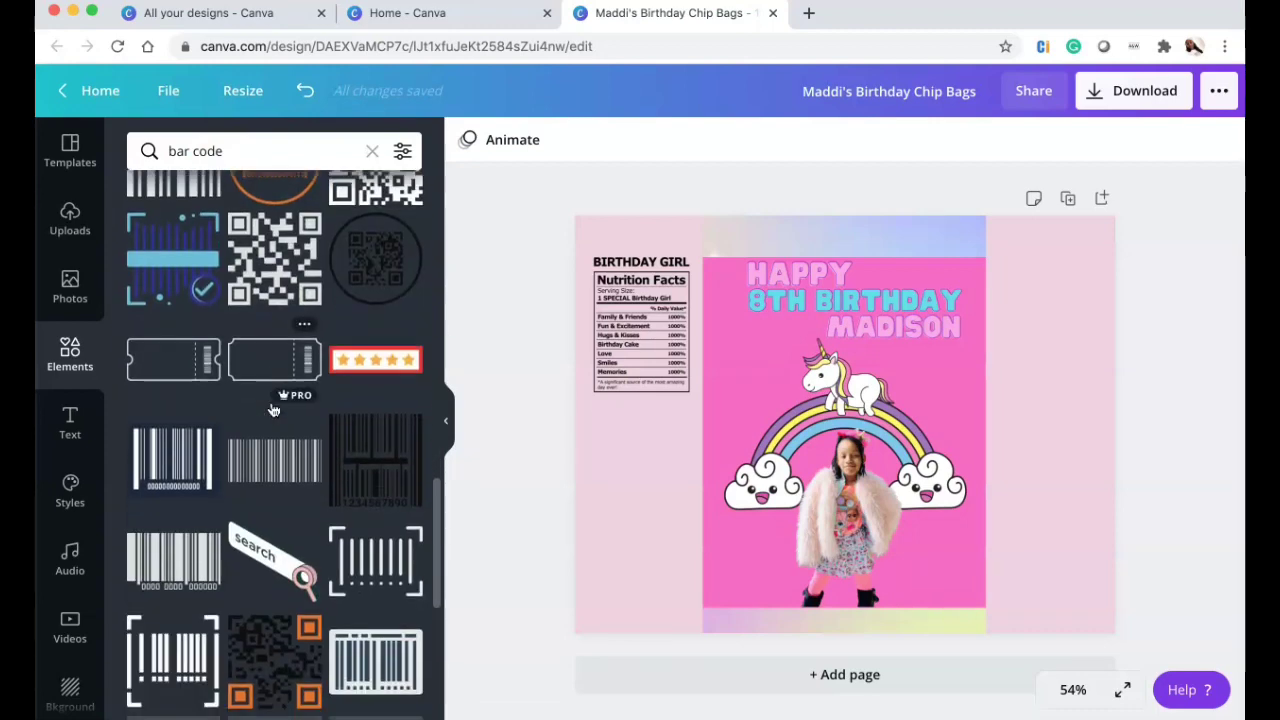
pyautogui.scroll(-5, 273, 410)
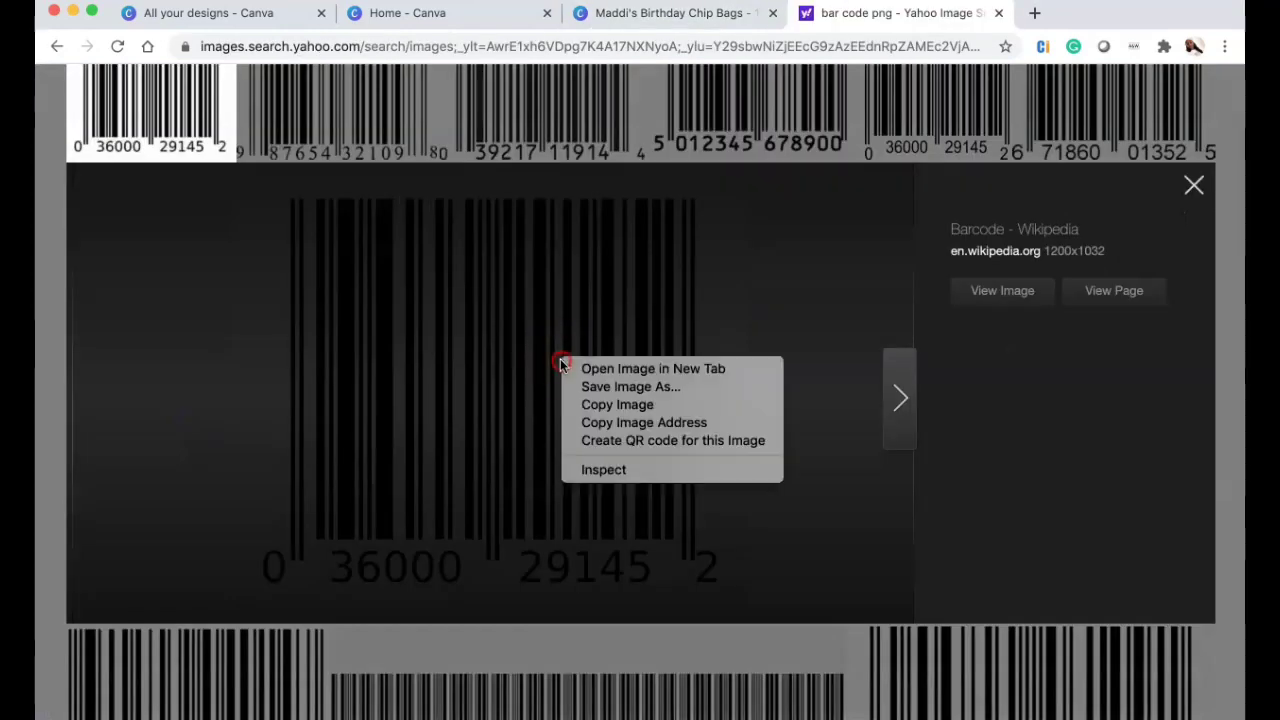
# Copy the Wikipedia barcode image from the Yahoo image results, paste it into the Canva design, and place it low on the left side panel
pyautogui.click(612, 406)
pyautogui.click(672, 14)
pyautogui.click(590, 522)
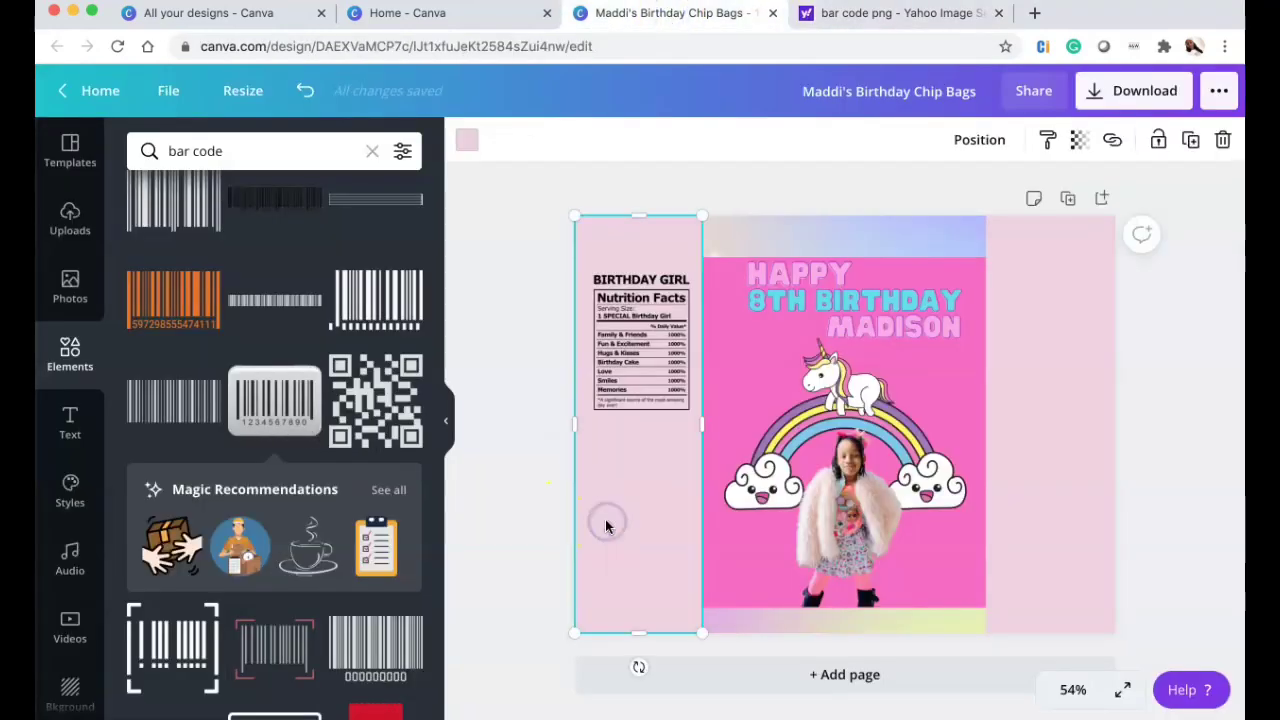
pyautogui.hotkey('ctrl', 'v')
pyautogui.moveTo(1000, 288); pyautogui.dragTo(659, 535)
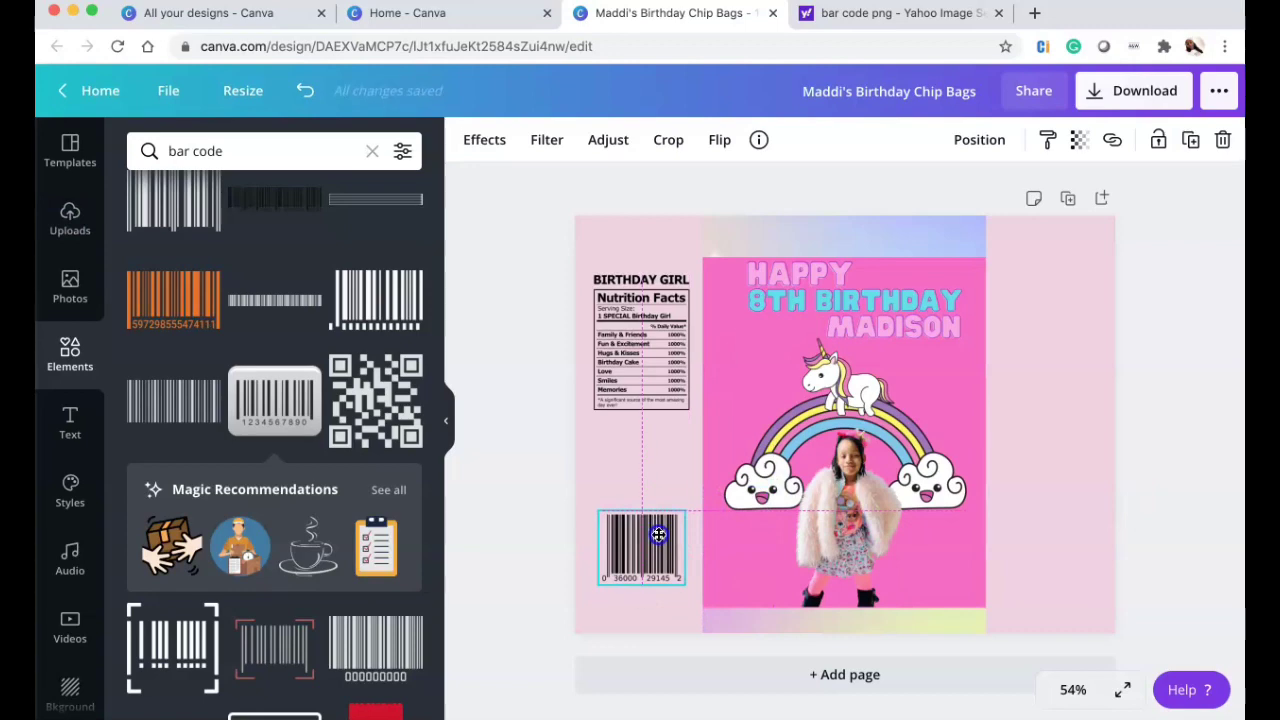
pyautogui.click(500, 389)
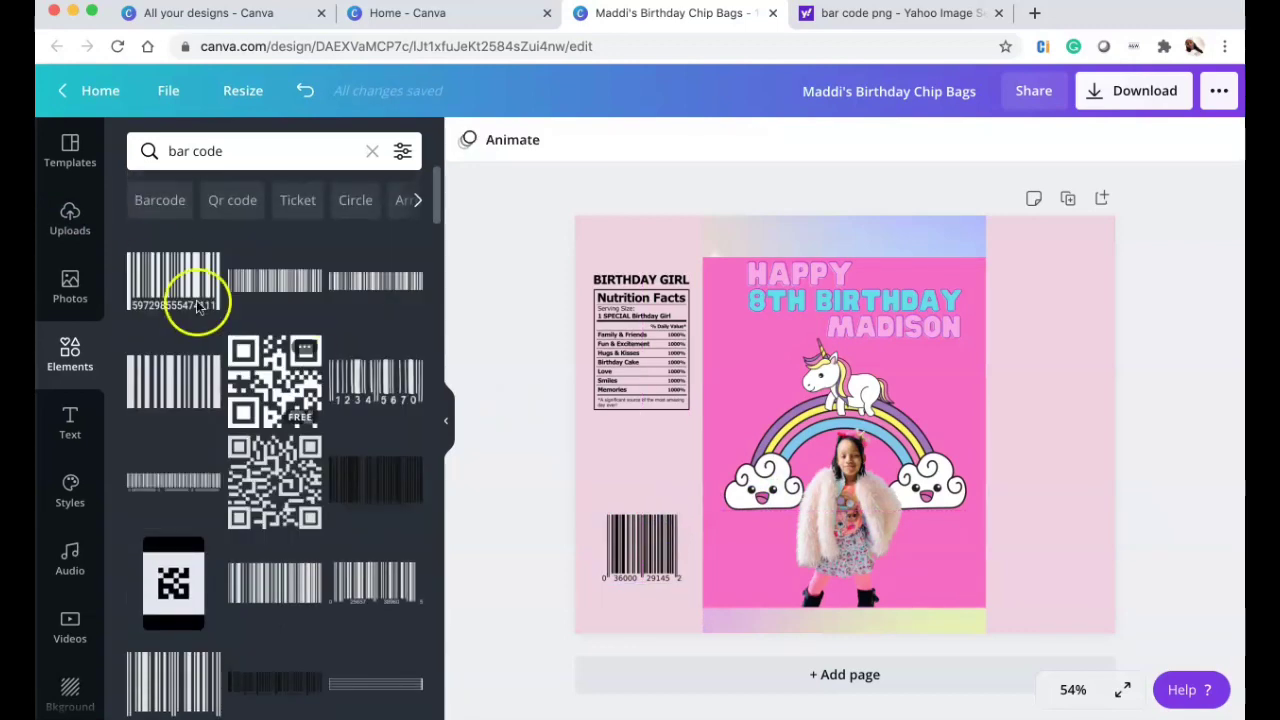
# Add the uploaded portrait of the girl in the blue jacket over the left side panel and remove its background
pyautogui.click(72, 220)
pyautogui.scroll(-4, 240, 486)
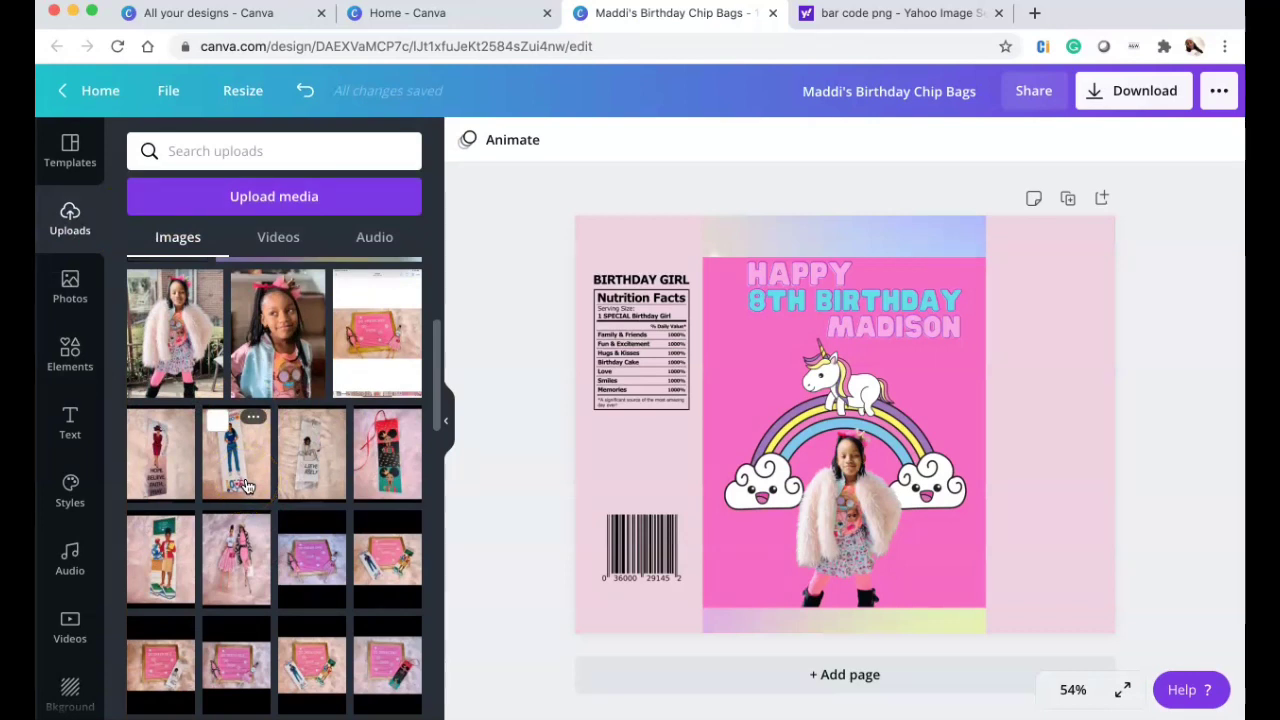
pyautogui.click(277, 333)
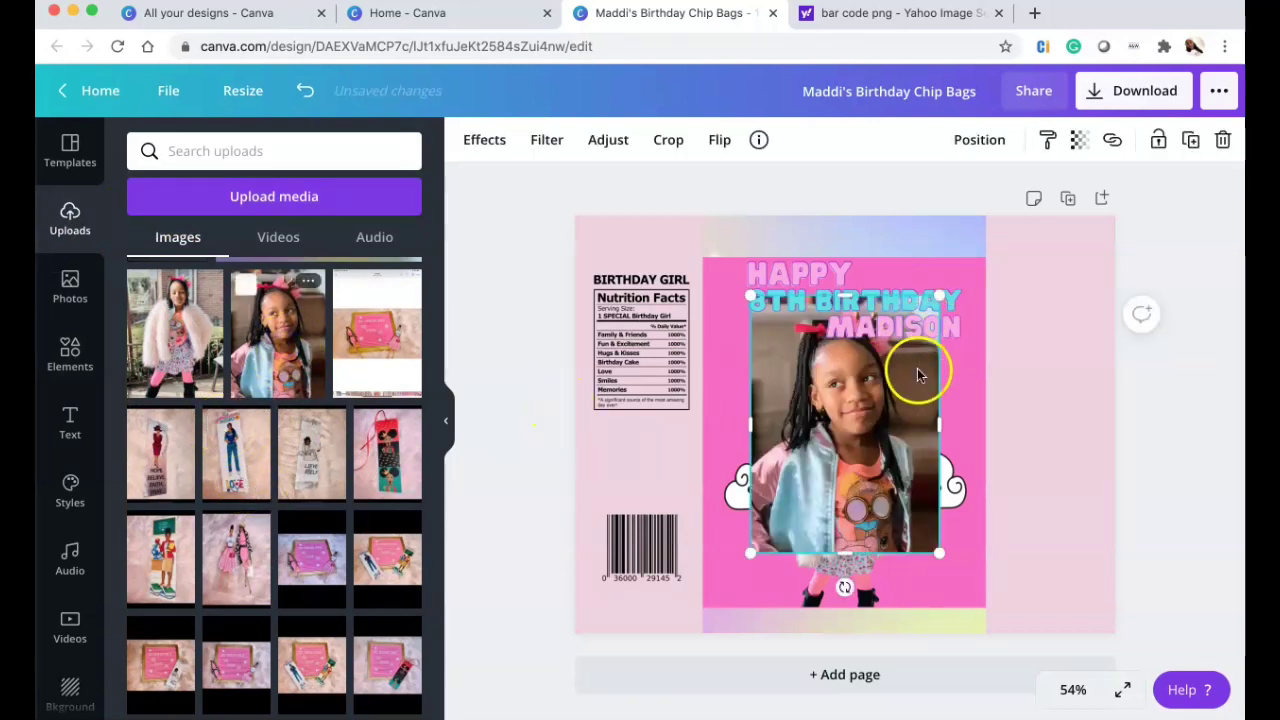
pyautogui.moveTo(909, 366); pyautogui.dragTo(738, 372)
pyautogui.click(485, 140)
pyautogui.click(245, 215)
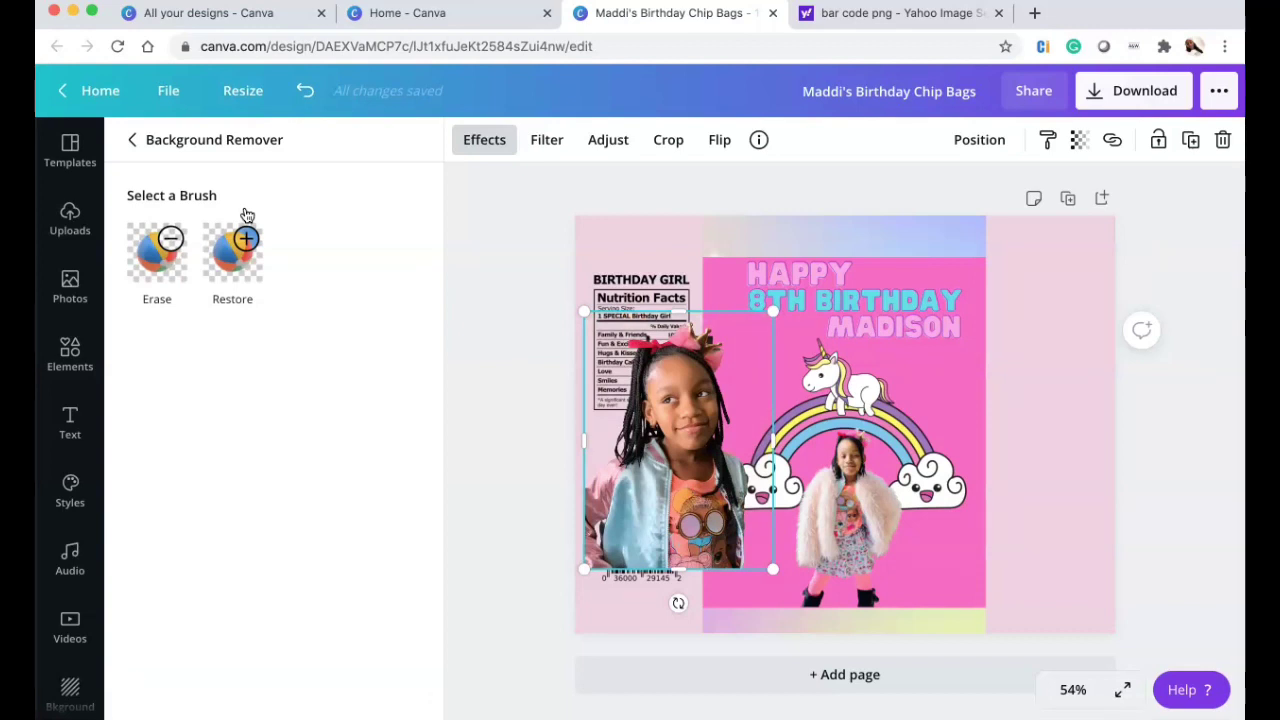
# Shrink and crop the jacket portrait, then centre it between the nutrition label and the barcode on the left side panel
pyautogui.moveTo(770, 313); pyautogui.dragTo(666, 429)
pyautogui.moveTo(632, 497); pyautogui.dragTo(641, 460)
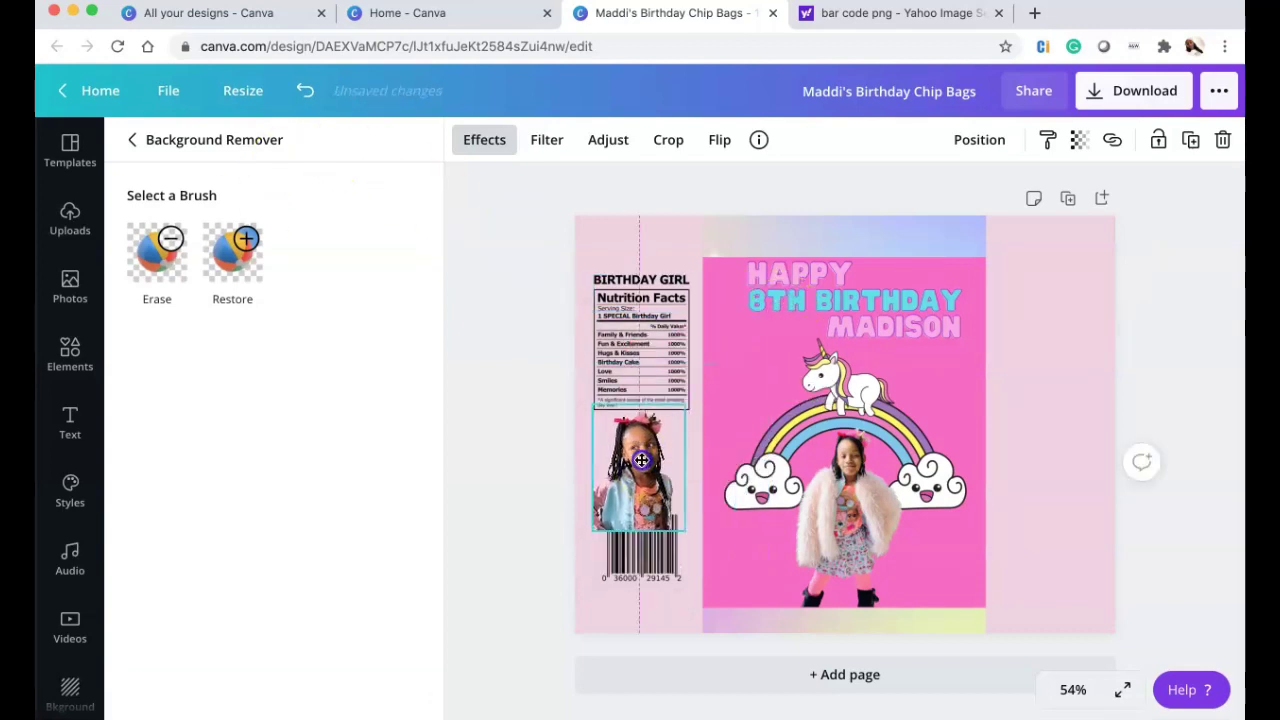
pyautogui.moveTo(685, 530); pyautogui.dragTo(678, 510)
pyautogui.moveTo(680, 414)
pyautogui.mouseDown()
pyautogui.moveTo(678, 425)
pyautogui.moveTo(694, 414)
pyautogui.mouseUp()
pyautogui.moveTo(641, 458); pyautogui.dragTo(652, 456)
pyautogui.click(663, 614)
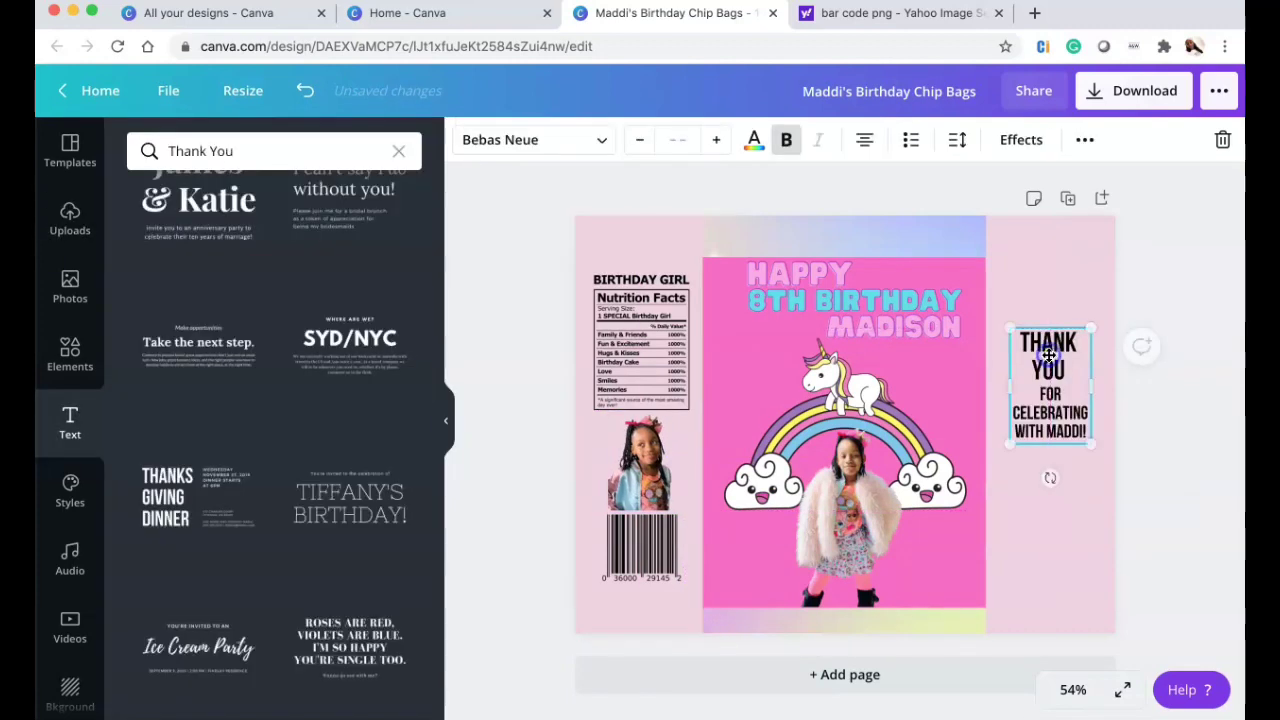
# Nudge the thank-you text slightly left and delete the two pale pink side panels and the bright pink rectangle, leaving the pastel gradient background
pyautogui.moveTo(1048, 355); pyautogui.dragTo(1047, 355)
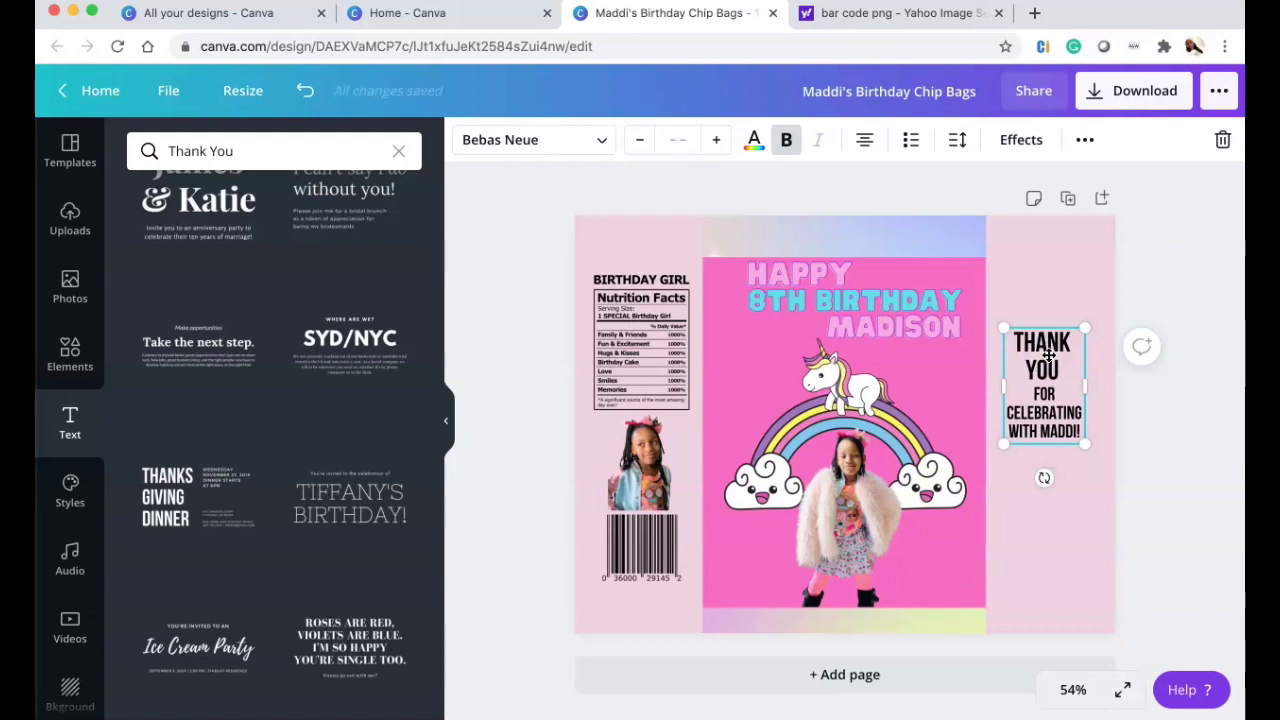
pyautogui.click(1066, 240)
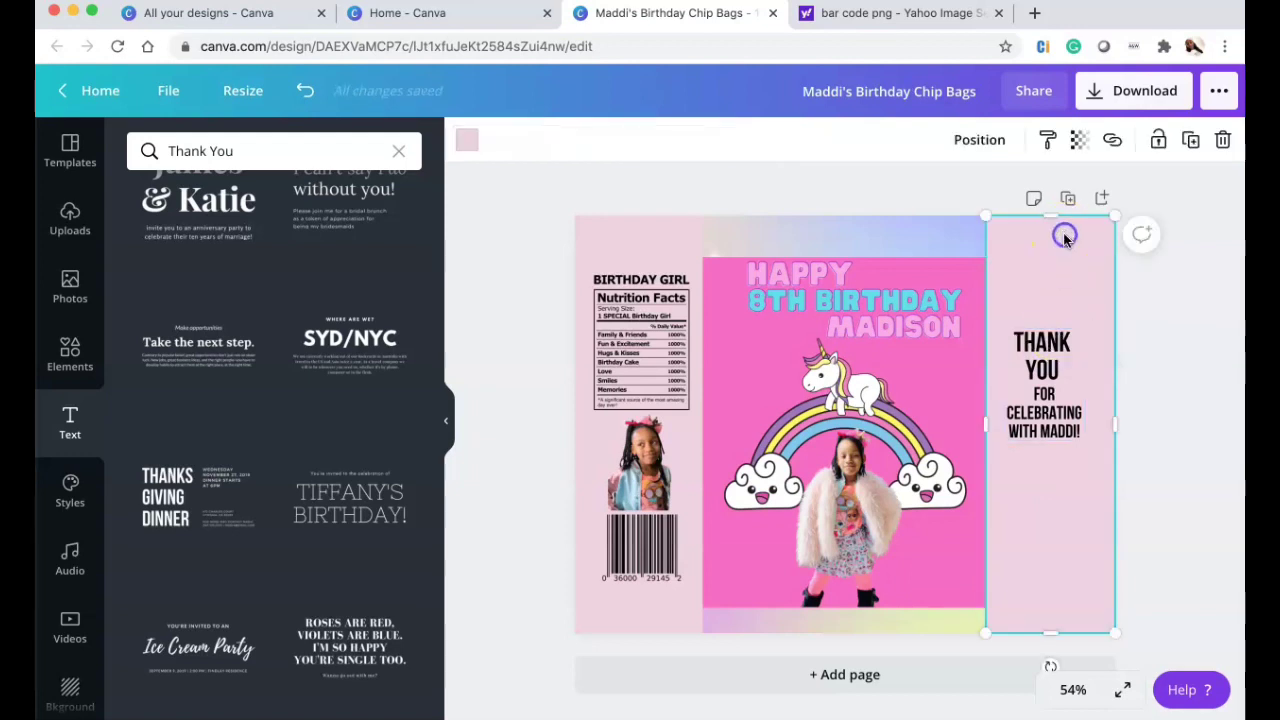
pyautogui.press('Delete')
pyautogui.click(632, 240)
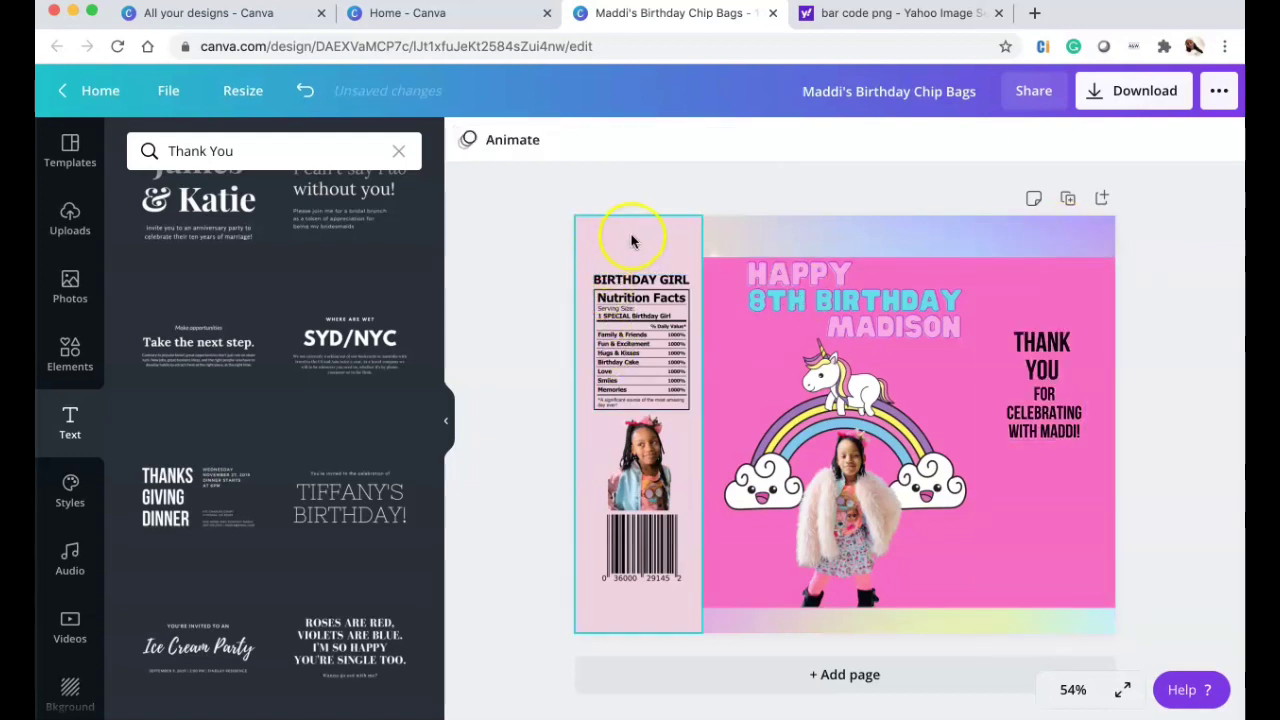
pyautogui.press('Delete')
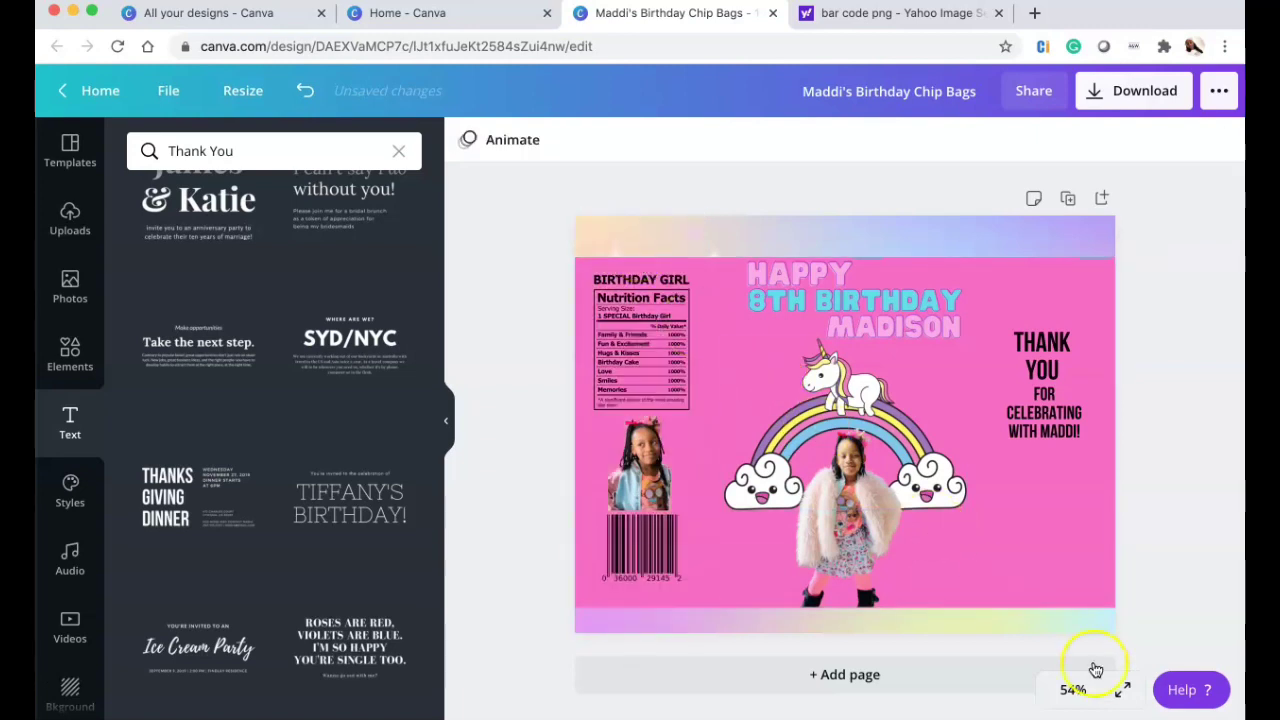
pyautogui.click(1025, 595)
pyautogui.press('Delete')
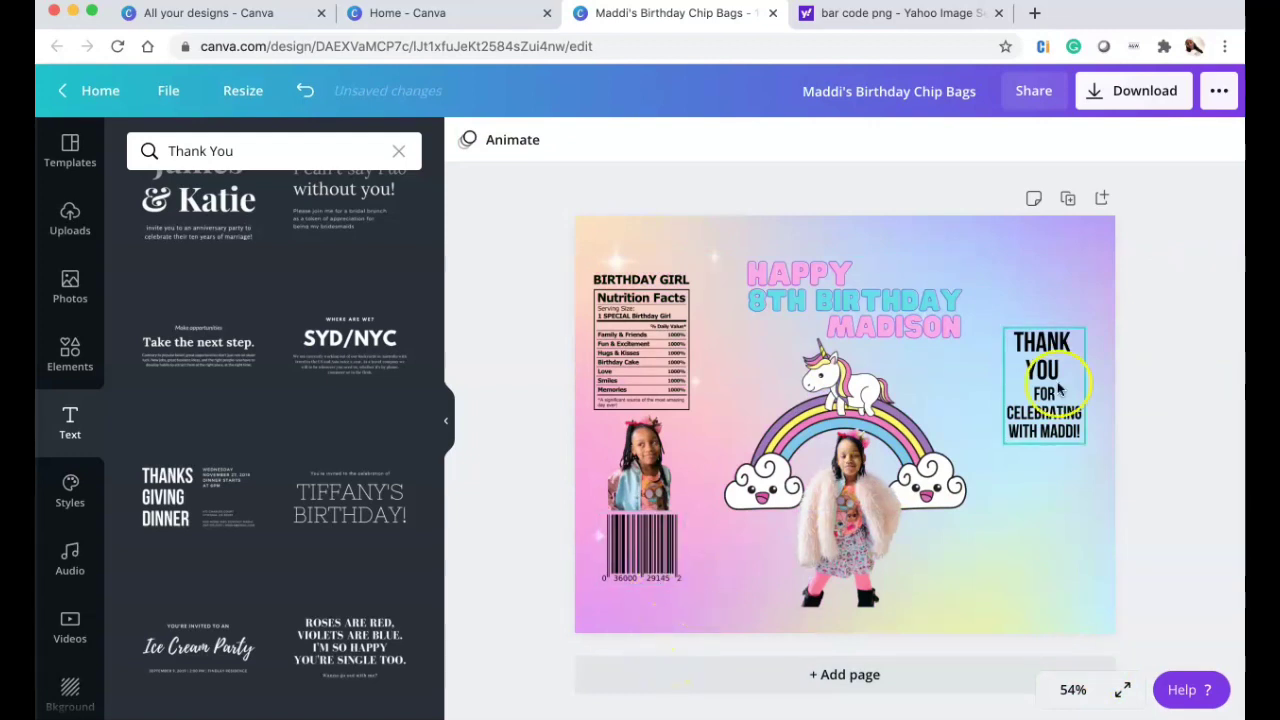
# Move the thank-you message slightly lower on the page and download the chip bag design
pyautogui.moveTo(1058, 388); pyautogui.dragTo(1058, 410)
pyautogui.click(1163, 517)
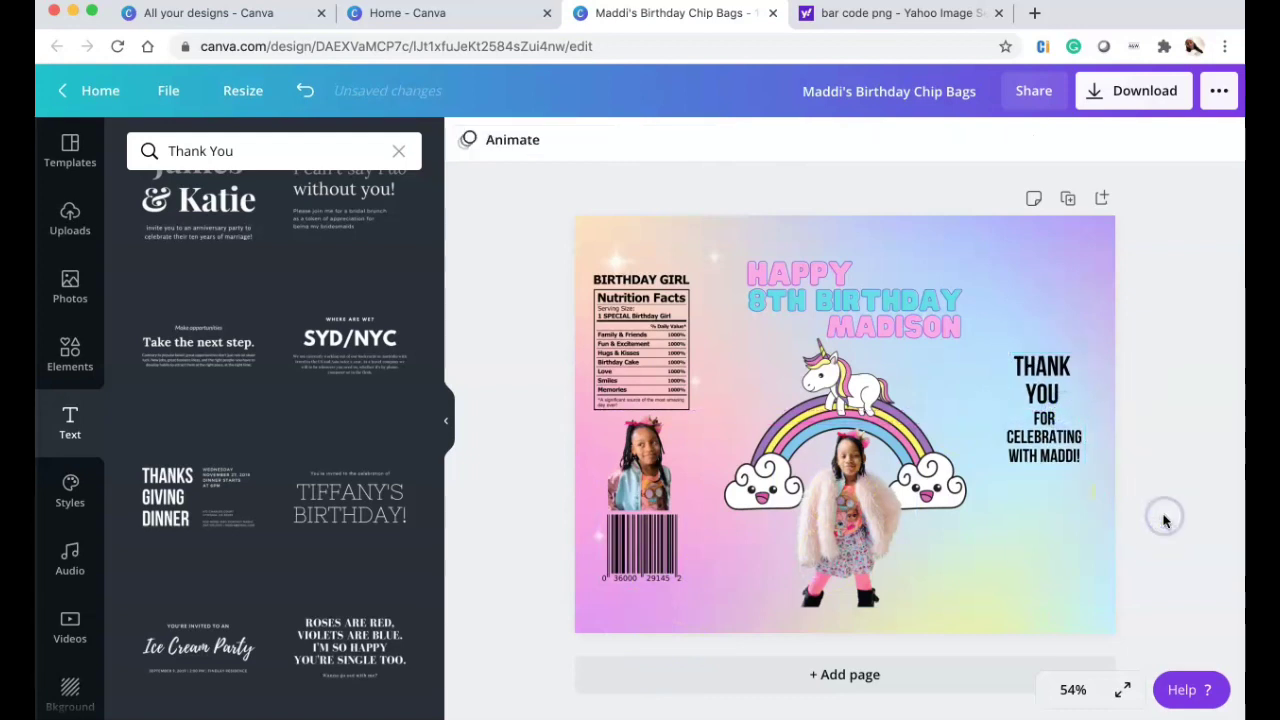
pyautogui.click(1137, 90)
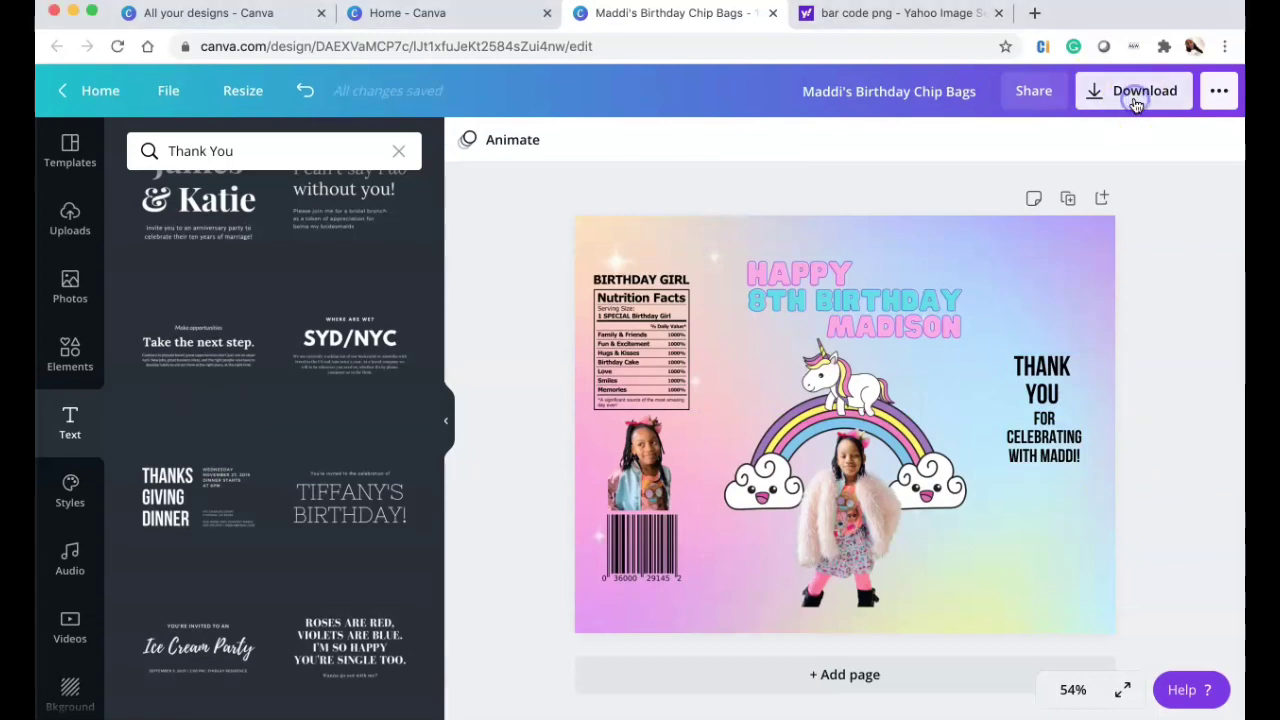
pyautogui.click(1100, 530)
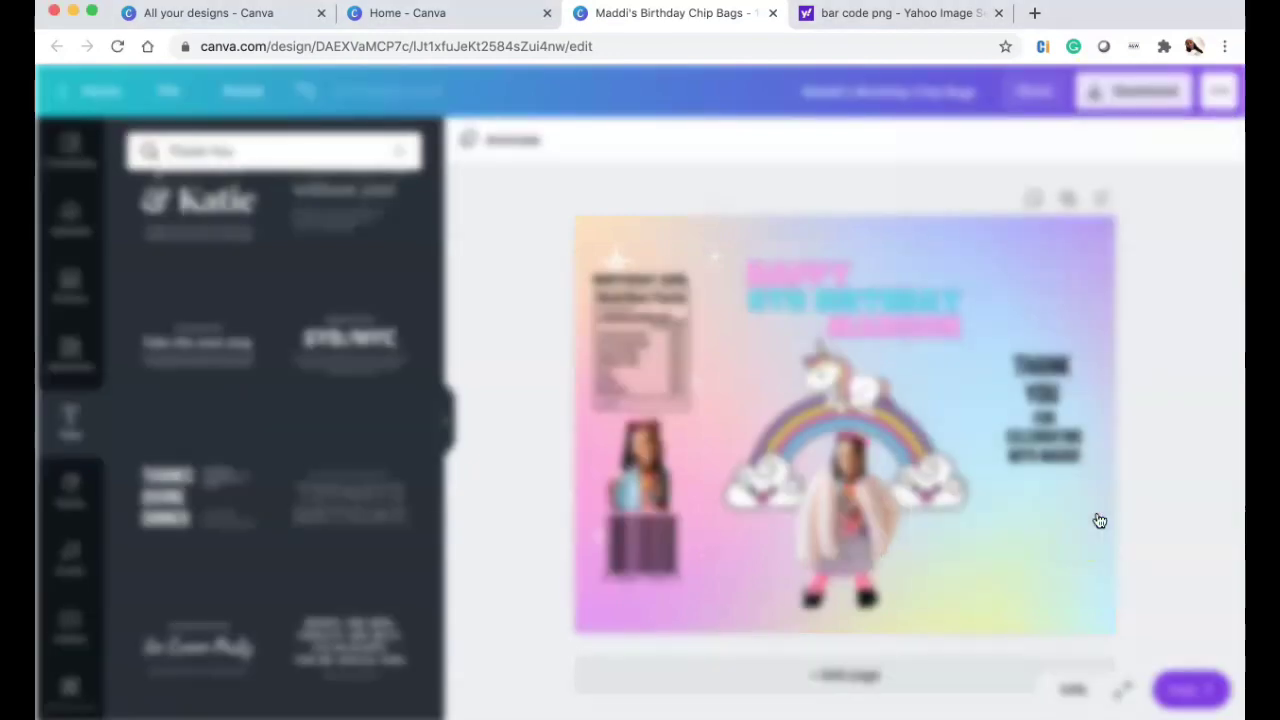